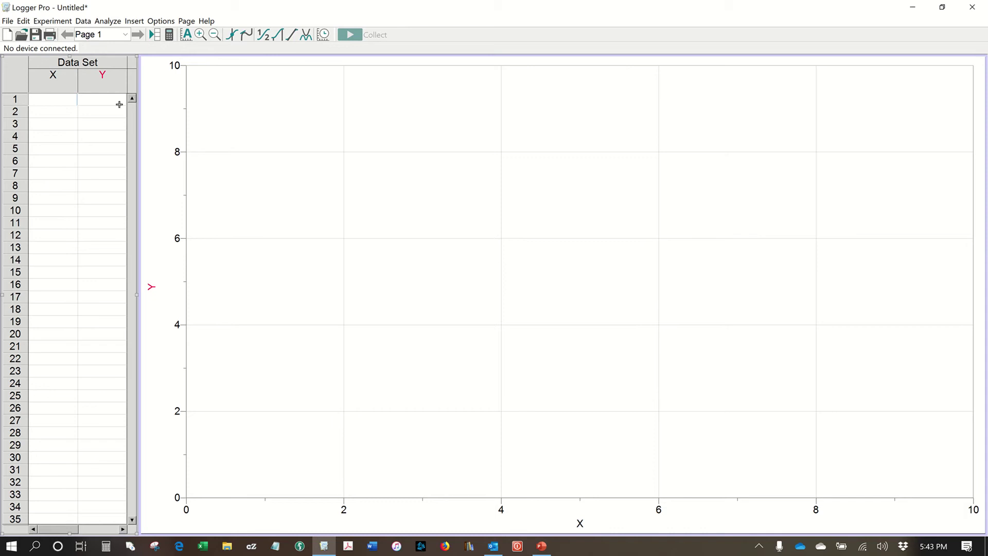
Step: Rename the X column to Time with short name t so the axis reads Time (s)
{"action": "double_click", "coordinate": [54, 85]}
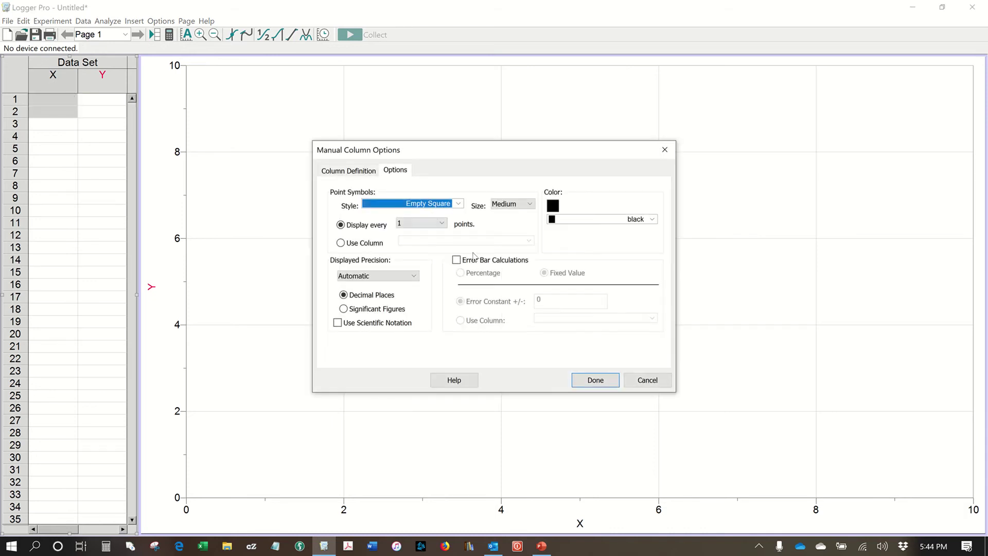
{"action": "left_click", "coordinate": [348, 171]}
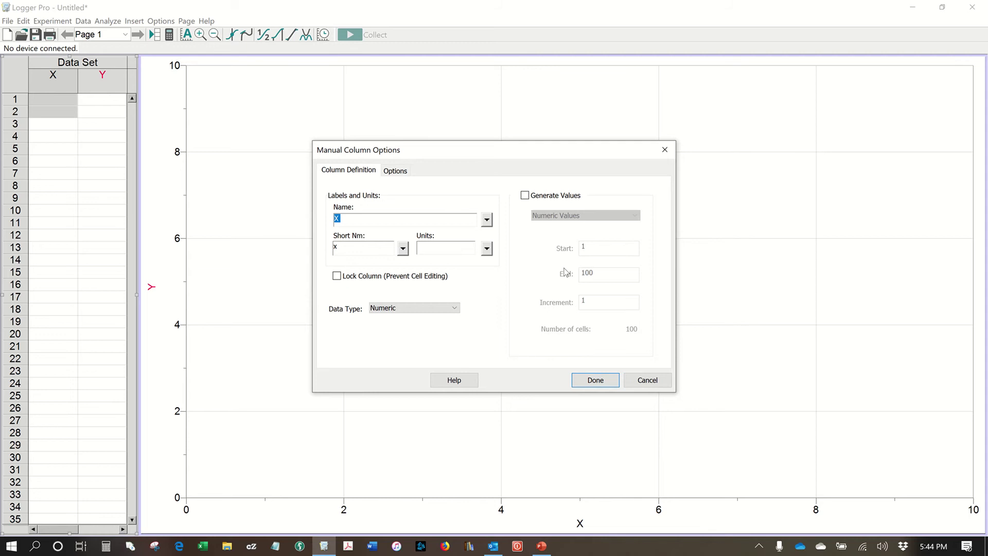
{"action": "type", "text": "Time"}
{"action": "left_click_drag", "start_coordinate": [347, 247], "coordinate": [326, 248]}
{"action": "type", "text": "t"}
{"action": "left_click", "coordinate": [593, 380]}
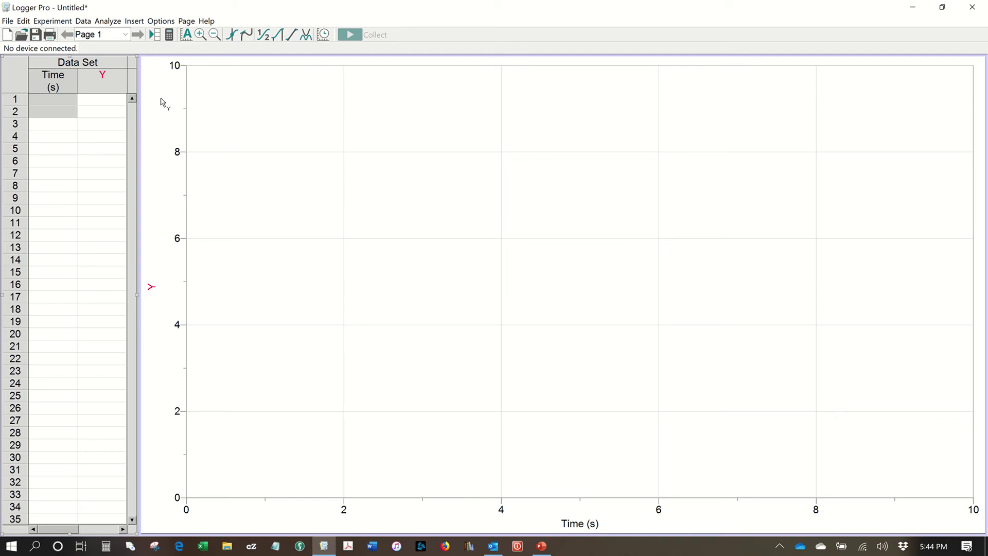
Step: Enter Displacement as the Y column name, x as its short name, and m as units
{"action": "double_click", "coordinate": [109, 88]}
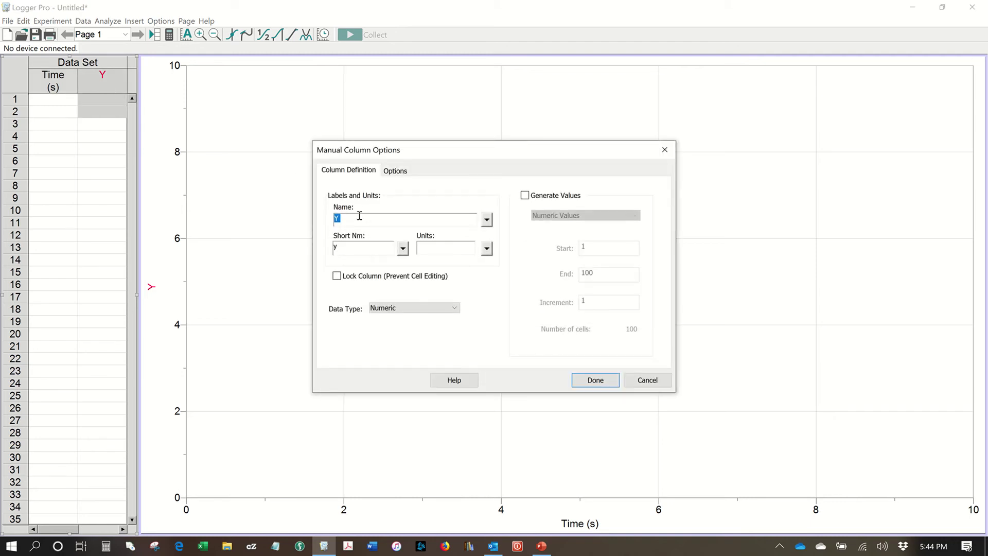
{"action": "type", "text": "Displacement"}
{"action": "left_click_drag", "start_coordinate": [360, 246], "coordinate": [324, 252]}
{"action": "type", "text": "x"}
{"action": "left_click", "coordinate": [434, 248]}
{"action": "type", "text": "m"}
Step: Browse the name and units special-character lists, then apply the Displacement column settings
{"action": "left_click", "coordinate": [488, 220]}
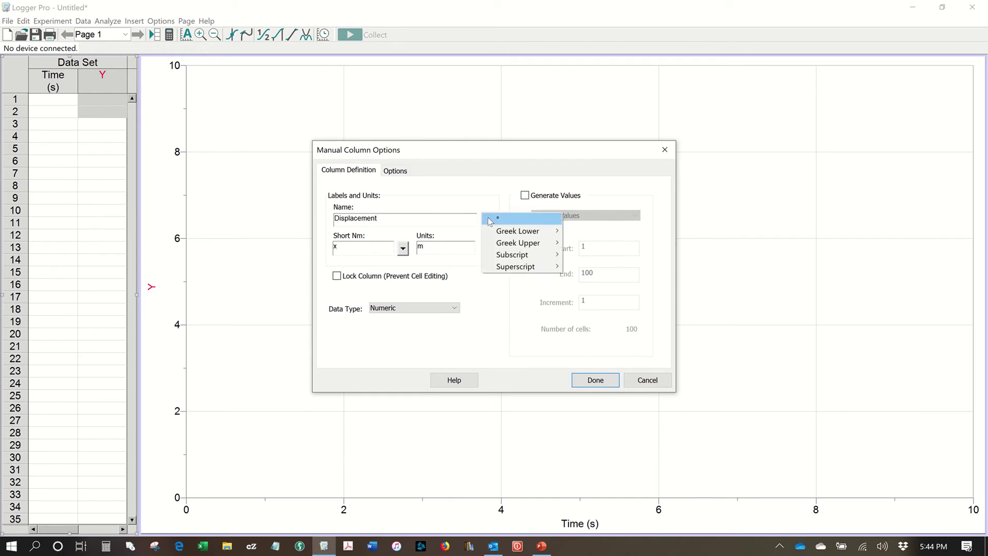
{"action": "mouse_move", "coordinate": [498, 236]}
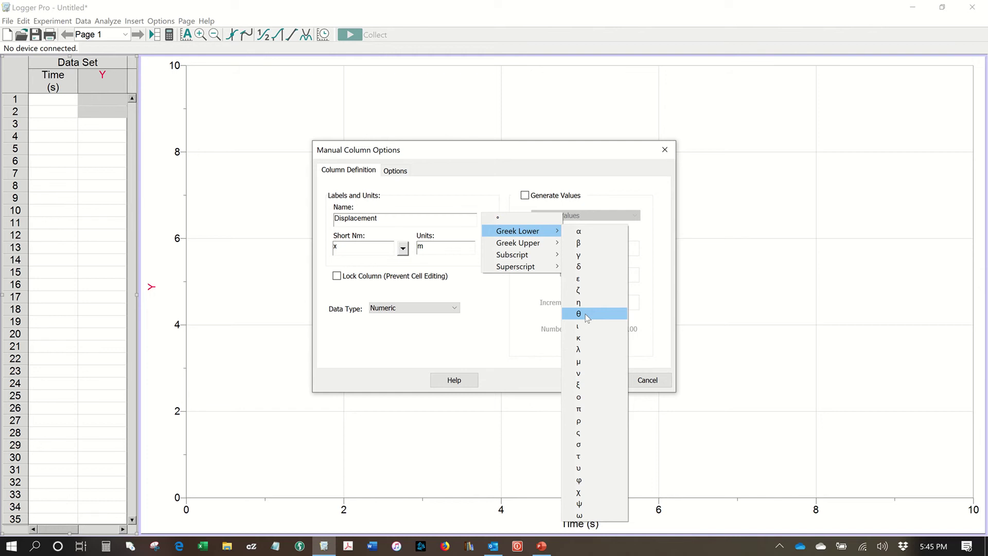
{"action": "left_click", "coordinate": [402, 249]}
{"action": "left_click", "coordinate": [487, 248]}
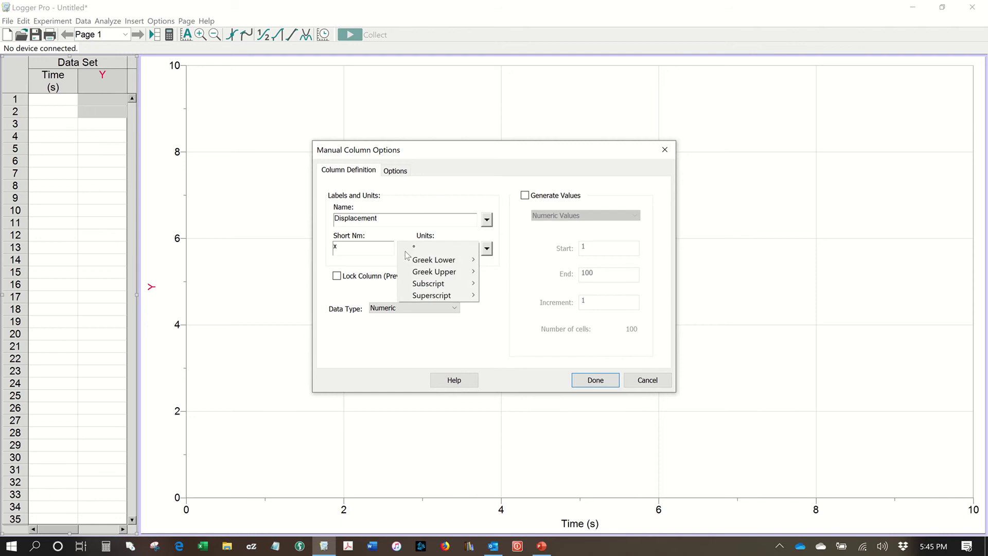
{"action": "left_click", "coordinate": [487, 249]}
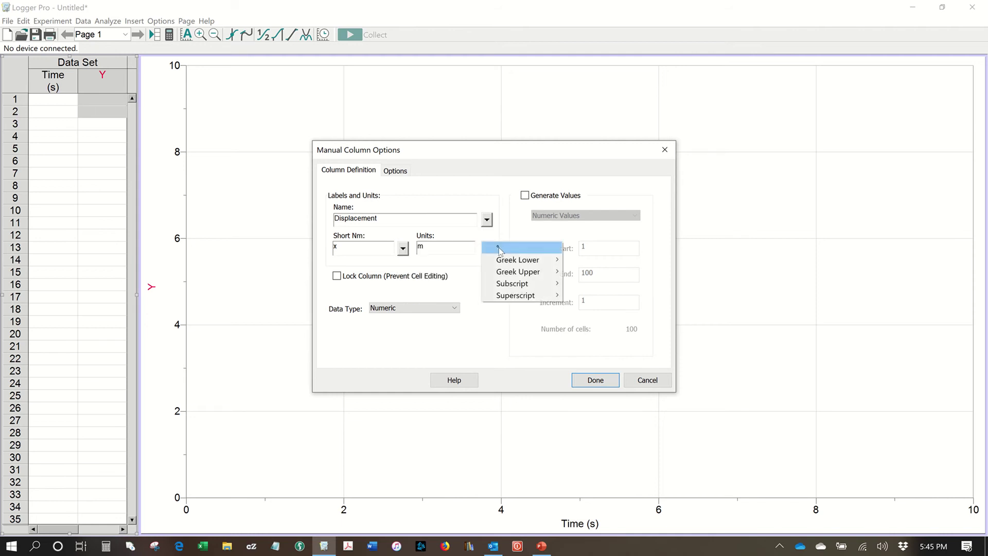
{"action": "mouse_move", "coordinate": [505, 264]}
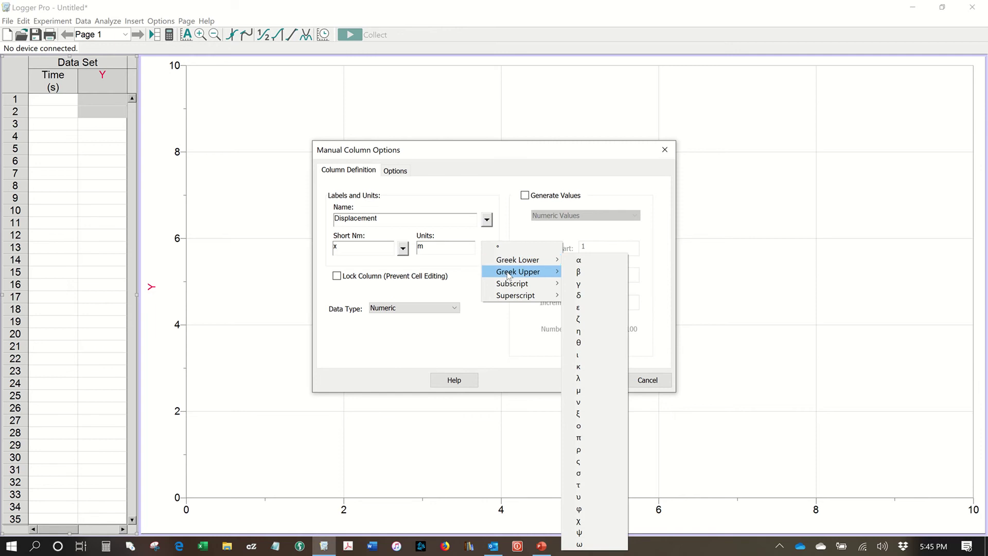
{"action": "mouse_move", "coordinate": [512, 290]}
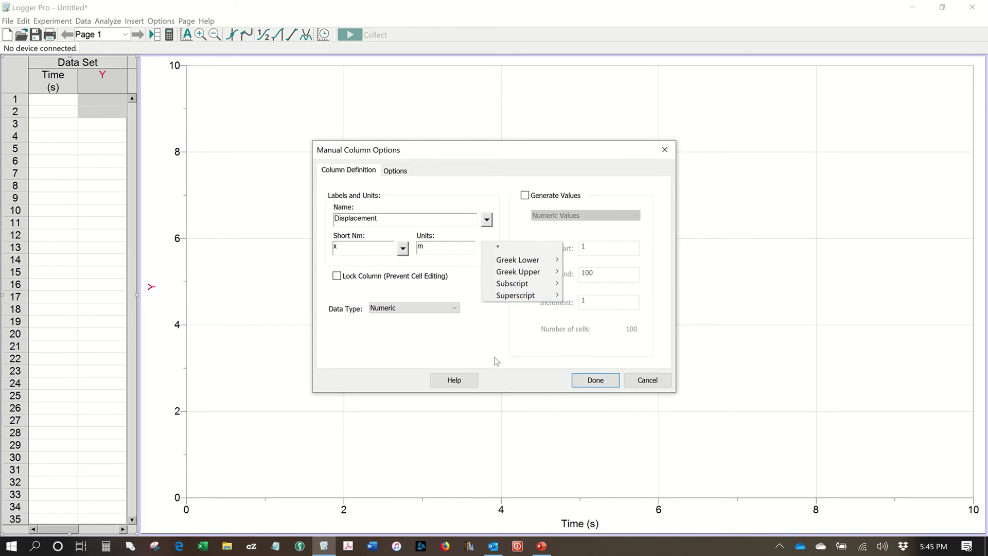
{"action": "left_click", "coordinate": [589, 380]}
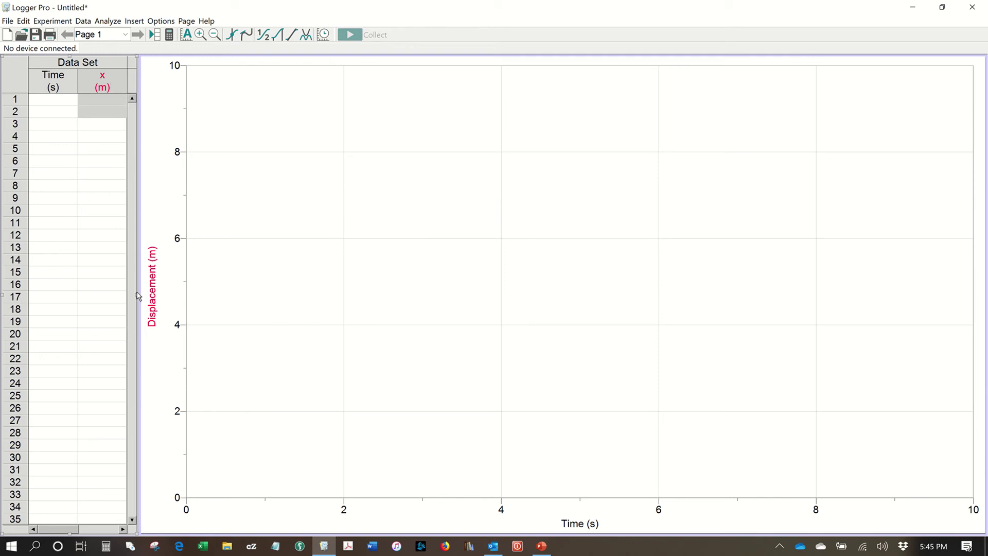
Step: Widen the second column to show Displacement (m) and pull the table divider back left
{"action": "left_click_drag", "start_coordinate": [137, 295], "coordinate": [201, 307]}
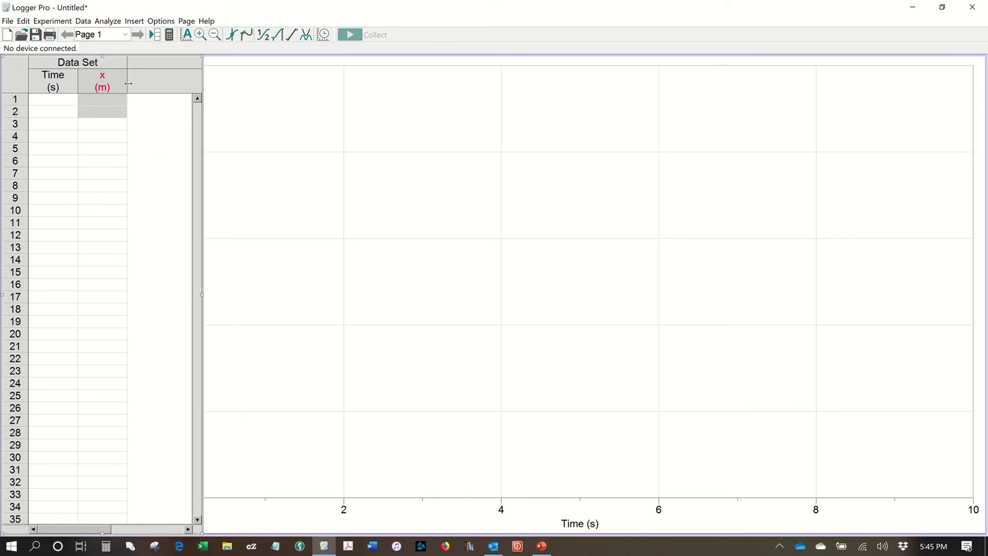
{"action": "left_click_drag", "start_coordinate": [128, 86], "coordinate": [152, 88]}
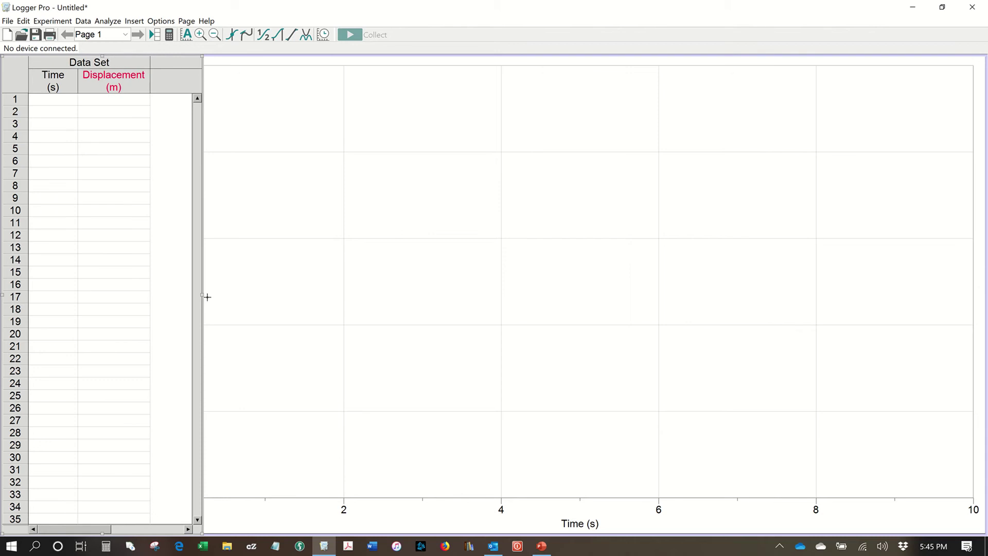
{"action": "left_click_drag", "start_coordinate": [201, 294], "coordinate": [141, 293]}
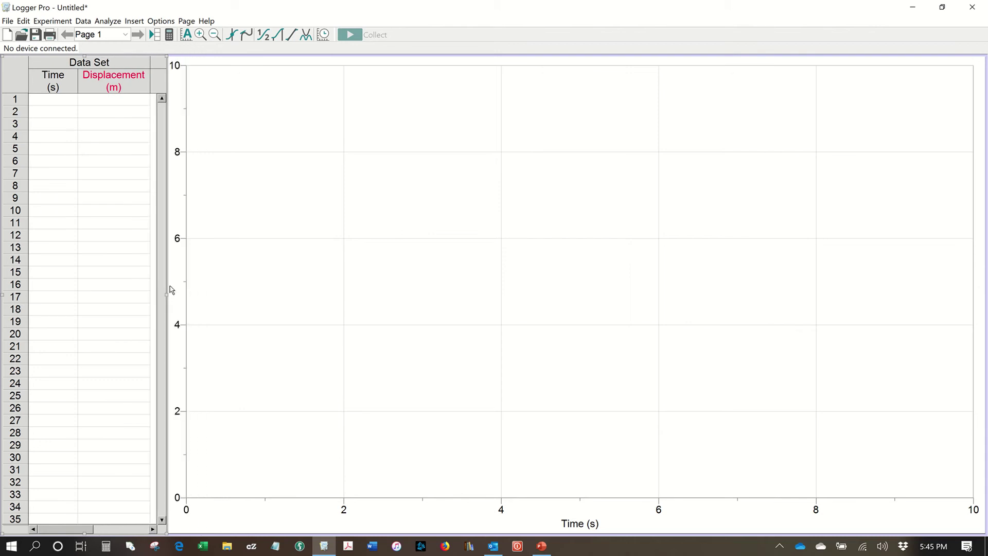
Step: Enter the first three rows: (0, 0), (1.1, 7.3) and (2.4, 34.6)
{"action": "left_click", "coordinate": [60, 99]}
{"action": "type", "text": "0"}
{"action": "key", "text": "Tab"}
{"action": "type", "text": "0"}
{"action": "key", "text": "Return"}
{"action": "type", "text": "1.1"}
{"action": "key", "text": "Tab"}
{"action": "type", "text": "7.3"}
{"action": "key", "text": "Return"}
{"action": "type", "text": "2.4"}
{"action": "key", "text": "Tab"}
{"action": "type", "text": "34.6"}
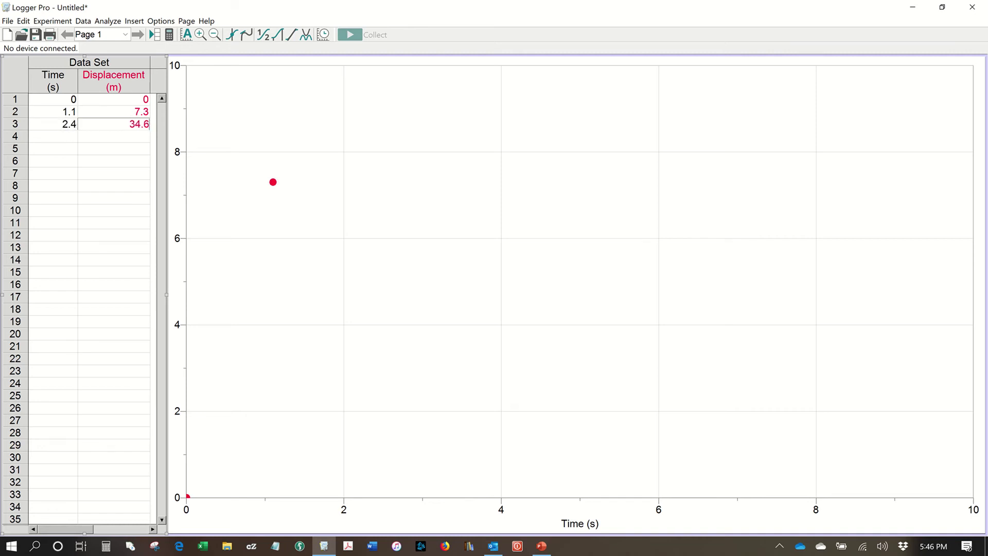
{"action": "key", "text": "Return"}
Step: Enter the remaining rows: (3.1, 57.7), (3.9, 91.3) and (5.2, 162.2)
{"action": "type", "text": "3.1"}
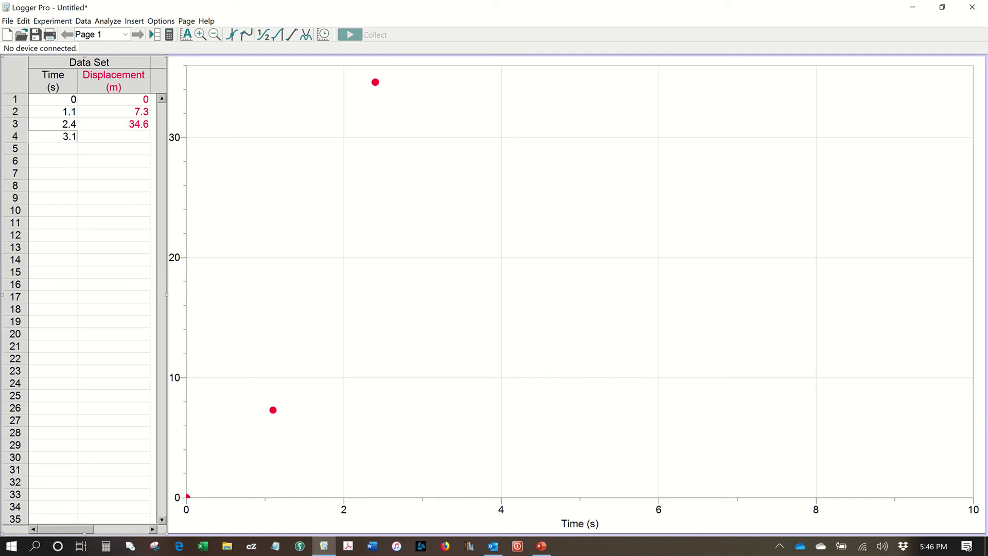
{"action": "key", "text": "Tab"}
{"action": "type", "text": "57.37"}
{"action": "key", "text": "BackSpace"}
{"action": "key", "text": "BackSpace"}
{"action": "type", "text": "7"}
{"action": "key", "text": "Return"}
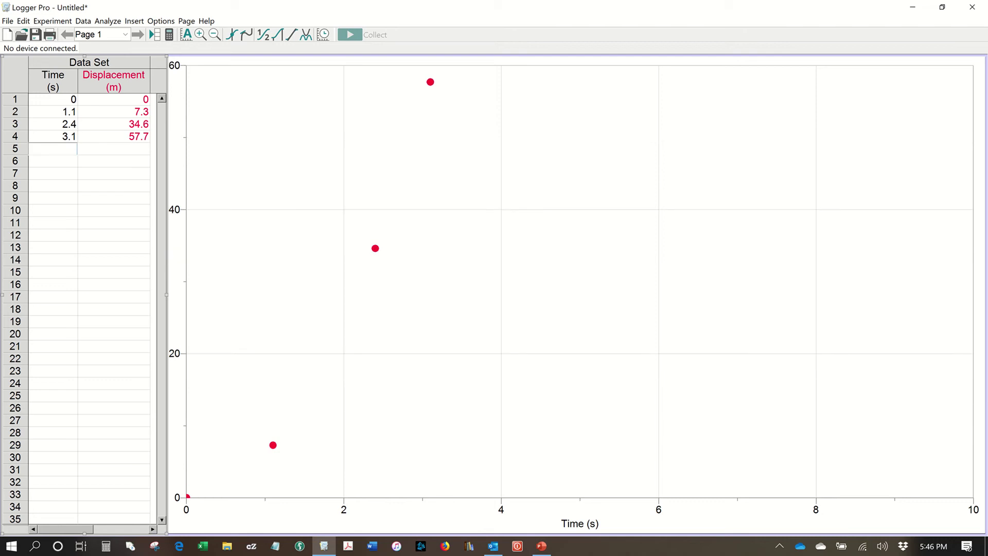
{"action": "type", "text": "3.9"}
{"action": "key", "text": "Tab"}
{"action": "type", "text": "91.3"}
{"action": "key", "text": "Return"}
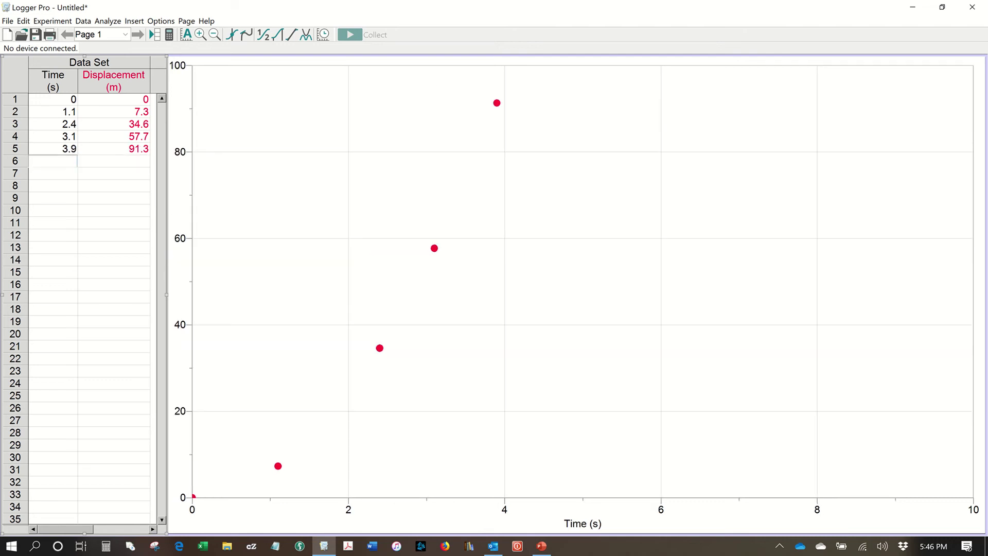
{"action": "type", "text": "5.2"}
{"action": "key", "text": "Tab"}
{"action": "type", "text": "162.2"}
{"action": "left_click", "coordinate": [126, 174]}
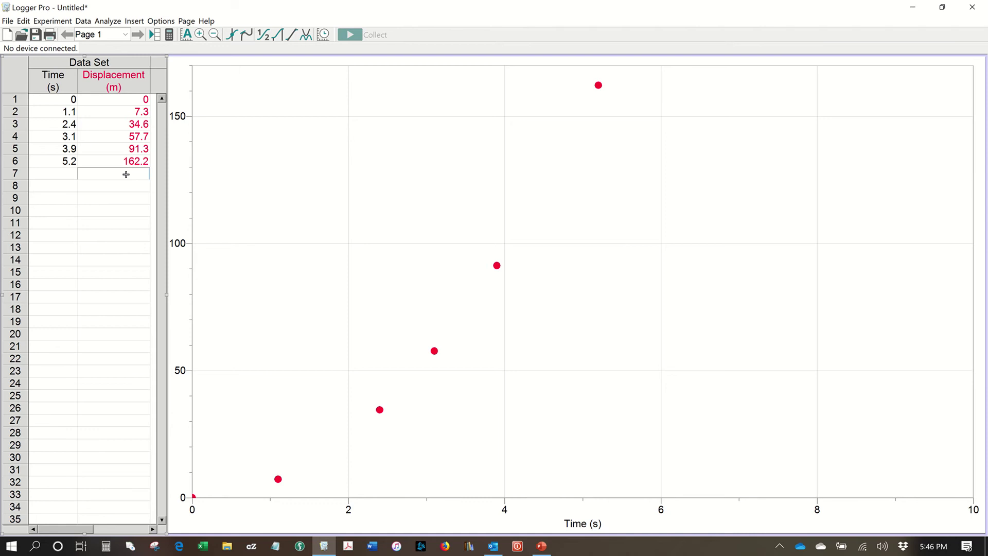
Step: Title the graph 'Displacement vs. Time' in Graph Options
{"action": "left_click", "coordinate": [125, 188]}
{"action": "left_click", "coordinate": [182, 190]}
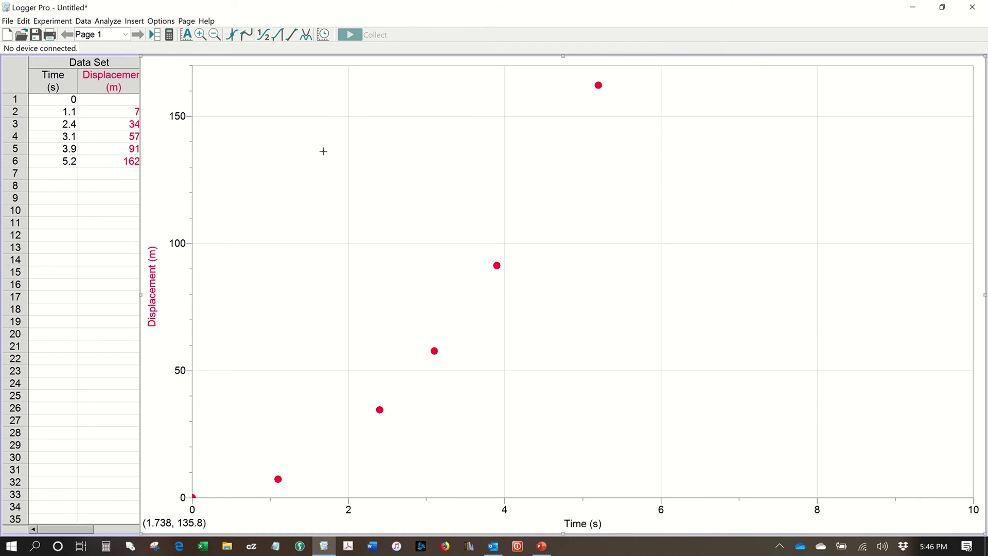
{"action": "double_click", "coordinate": [335, 163]}
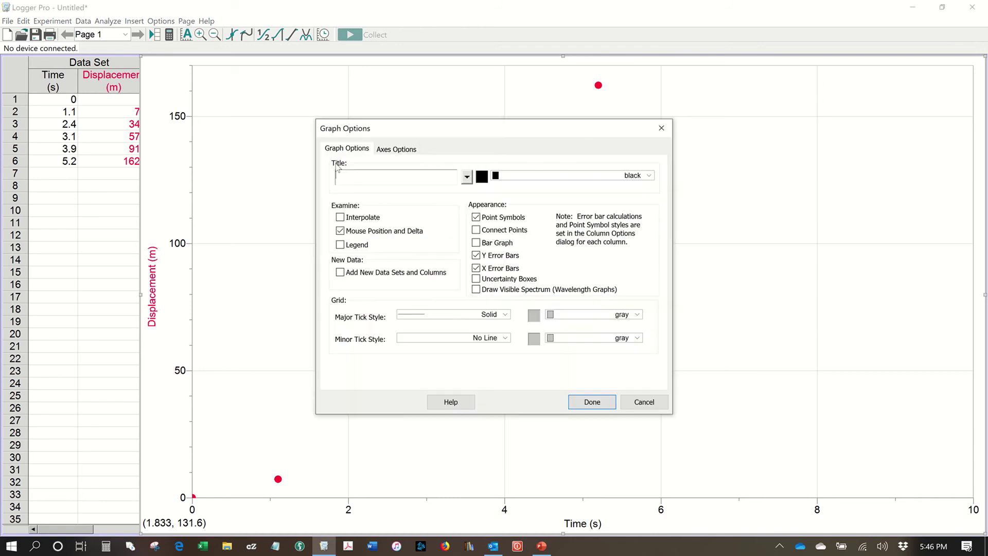
{"action": "left_click", "coordinate": [410, 178]}
{"action": "type", "text": "Displacement vs. Time"}
{"action": "left_click", "coordinate": [592, 401]}
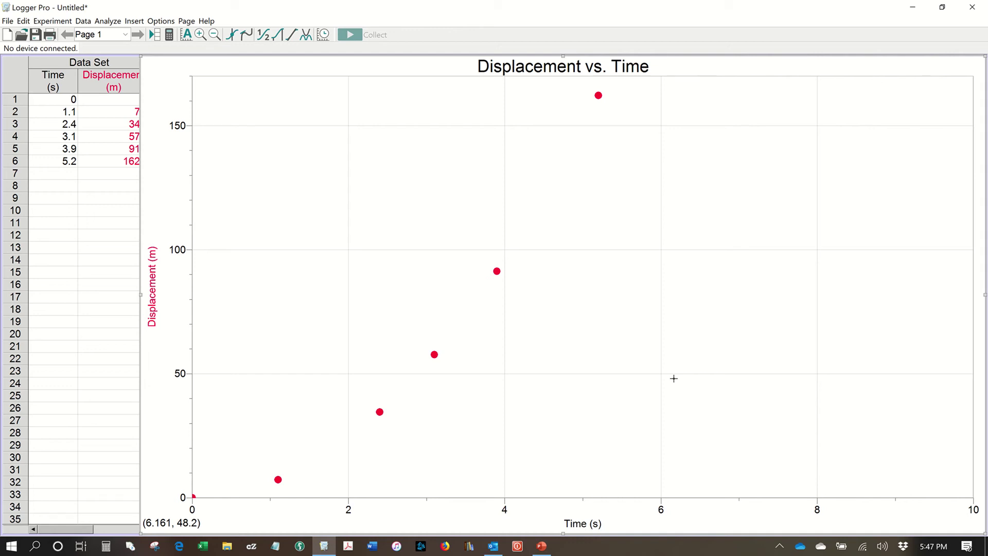
Step: Autoscale the graph so the time axis spans 0 to 6 s
{"action": "left_click", "coordinate": [186, 36]}
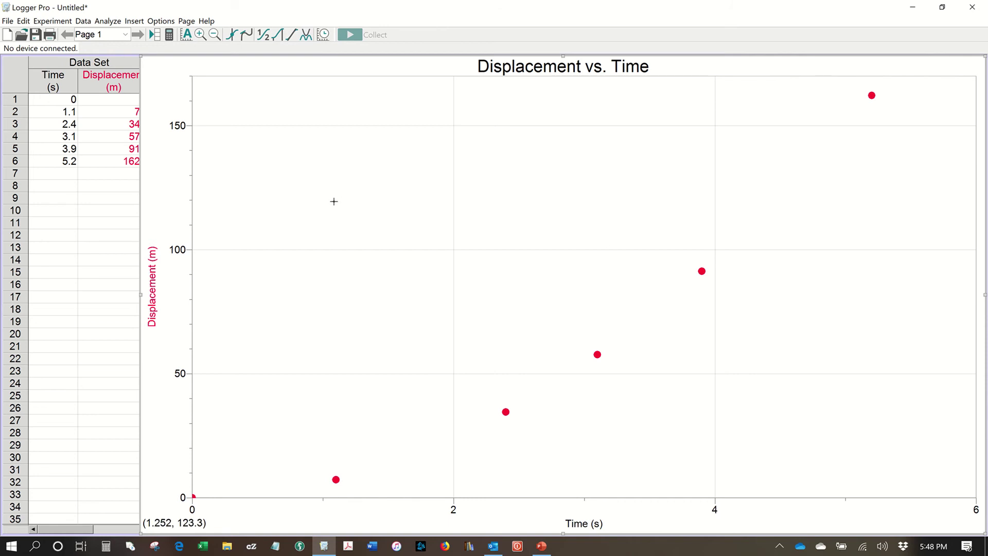
Step: Select point ranges of 1.1–3.9 s and 2.4–3.9 s, clearing each selection afterwards
{"action": "left_click_drag", "start_coordinate": [333, 201], "coordinate": [713, 247]}
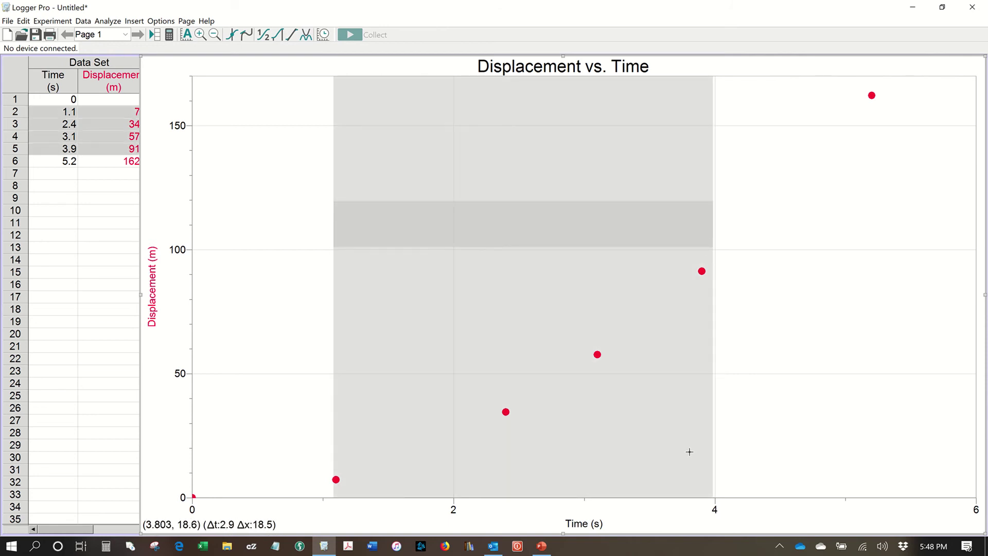
{"action": "left_click", "coordinate": [261, 245]}
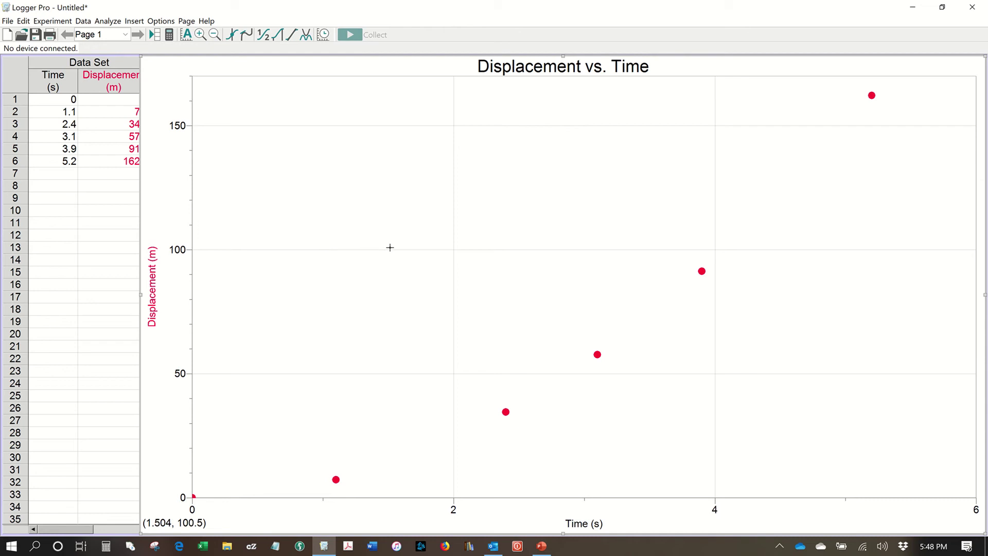
{"action": "left_click", "coordinate": [395, 225]}
{"action": "left_click_drag", "start_coordinate": [396, 225], "coordinate": [731, 287]}
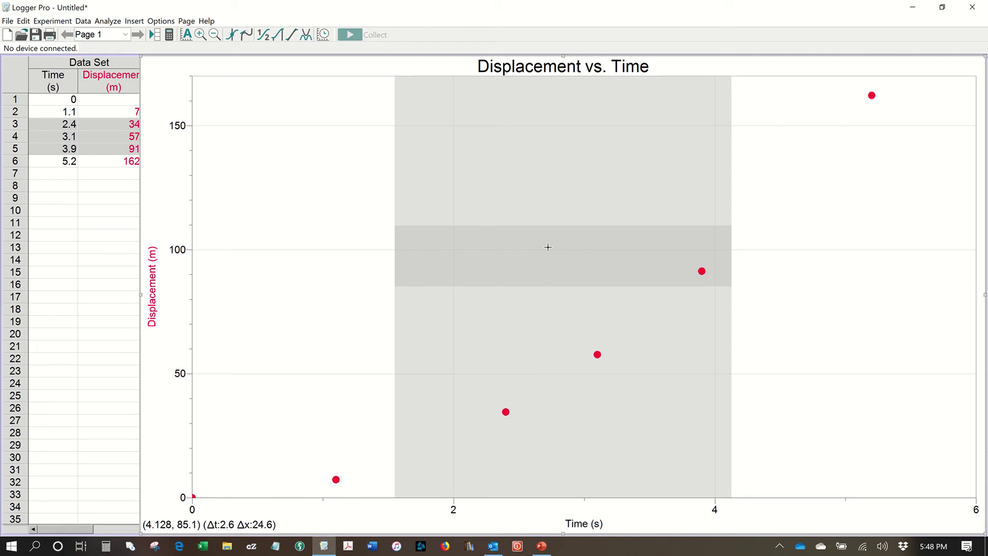
{"action": "left_click", "coordinate": [325, 212]}
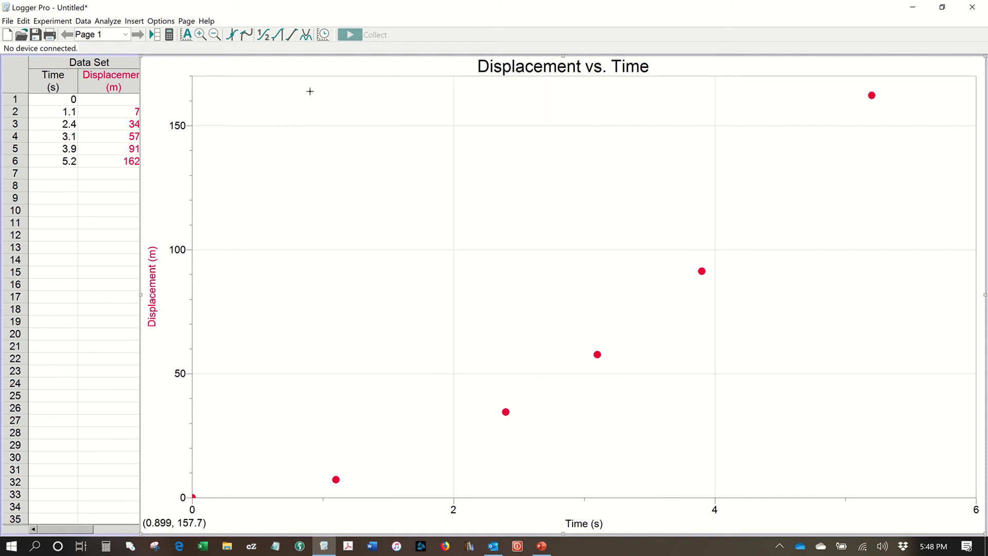
Step: Add a quadratic curve fit to the data, giving A = 5.990 and B = 0.04509
{"action": "left_click", "coordinate": [306, 36]}
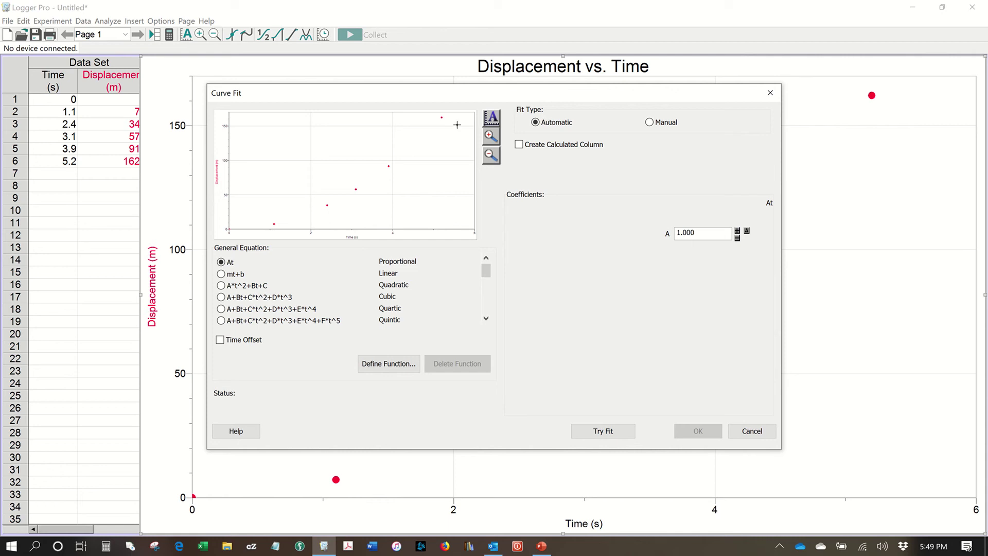
{"action": "mouse_move", "coordinate": [486, 274]}
{"action": "left_mouse_down"}
{"action": "mouse_move", "coordinate": [490, 315]}
{"action": "mouse_move", "coordinate": [486, 258]}
{"action": "left_mouse_up"}
{"action": "left_click", "coordinate": [222, 286]}
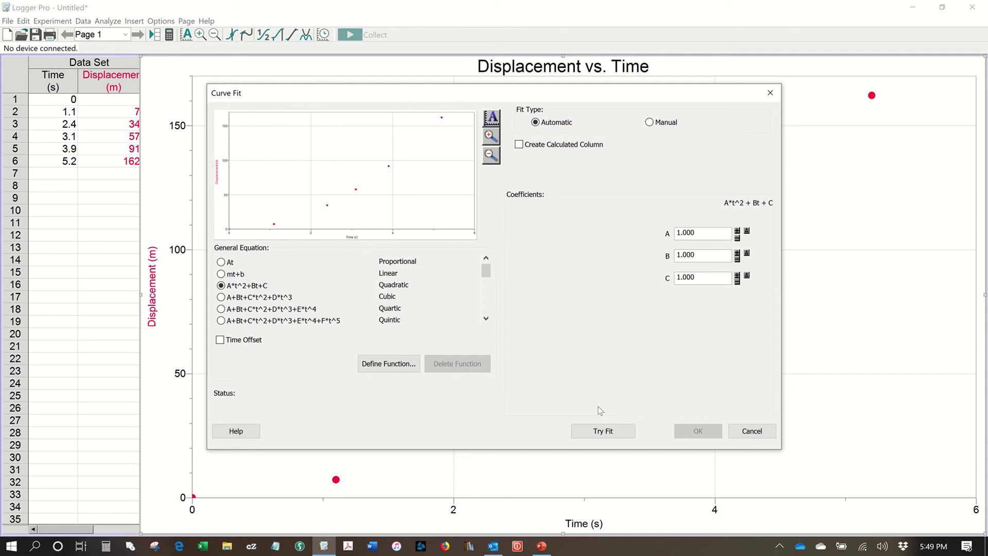
{"action": "left_click", "coordinate": [611, 434]}
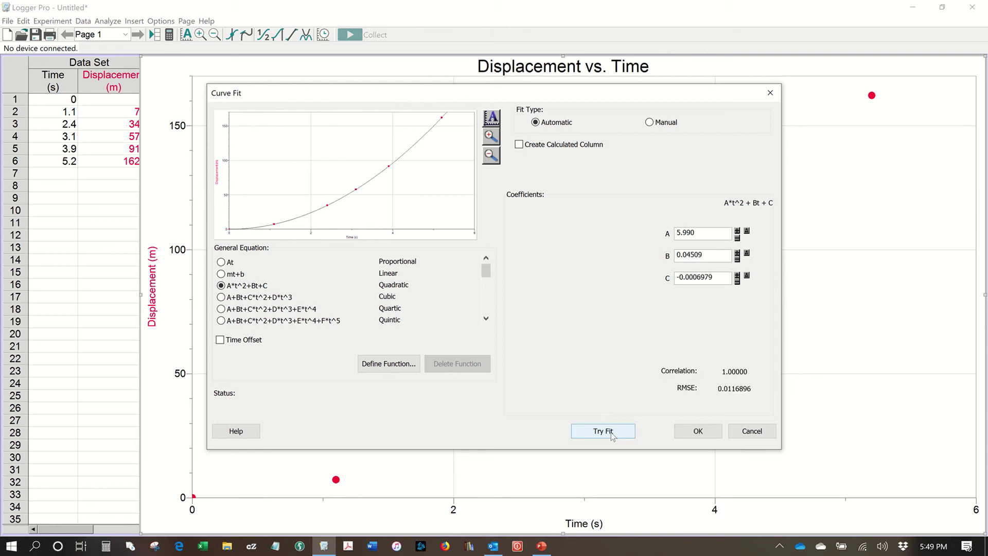
{"action": "left_click", "coordinate": [692, 431]}
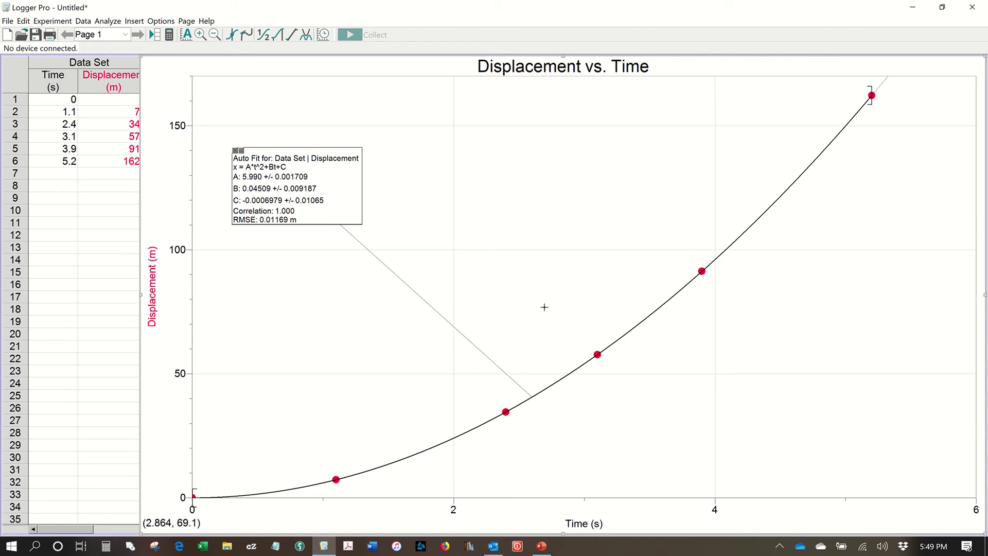
Step: Change the Auto Fit box's text appearance to 12-point Arial
{"action": "double_click", "coordinate": [346, 196]}
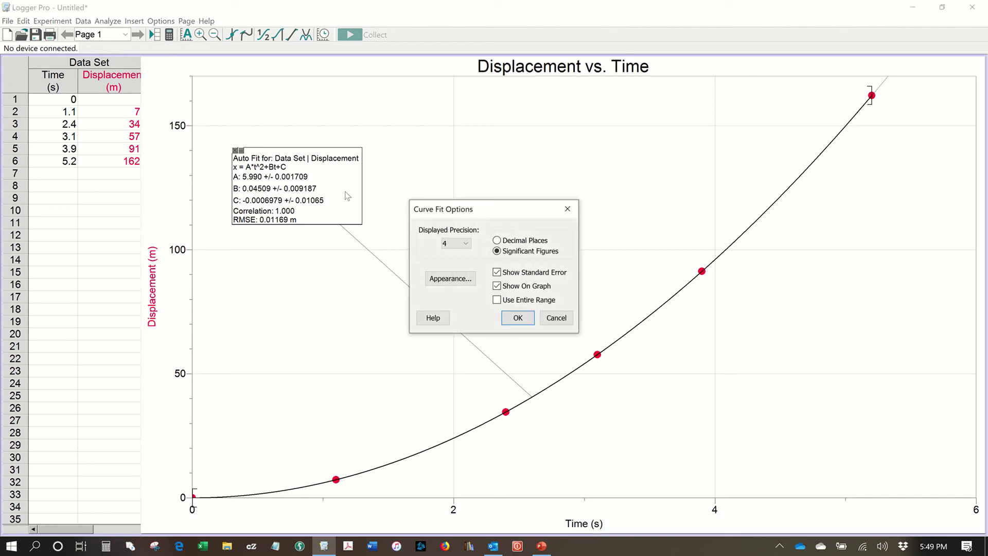
{"action": "left_click", "coordinate": [451, 279]}
{"action": "left_click", "coordinate": [586, 247]}
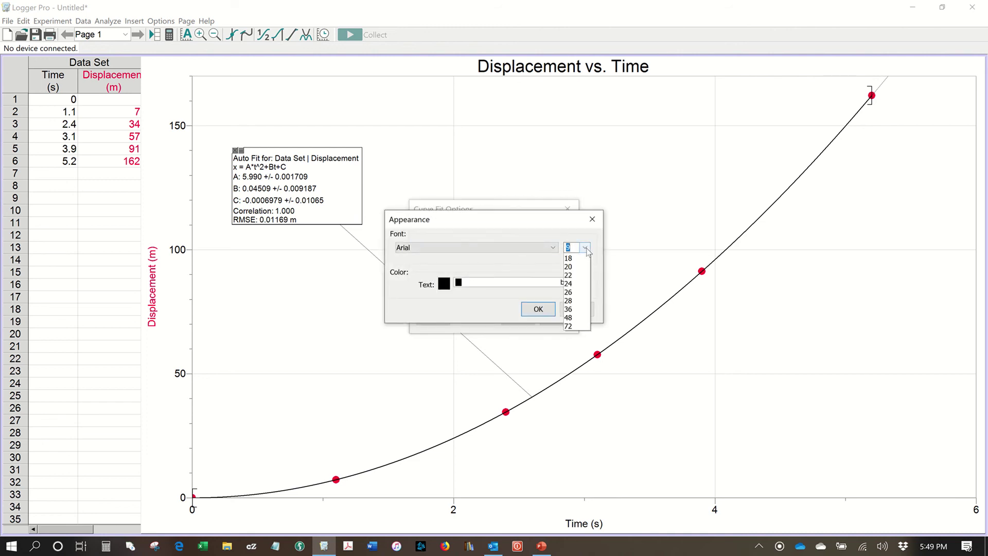
{"action": "left_click", "coordinate": [570, 289]}
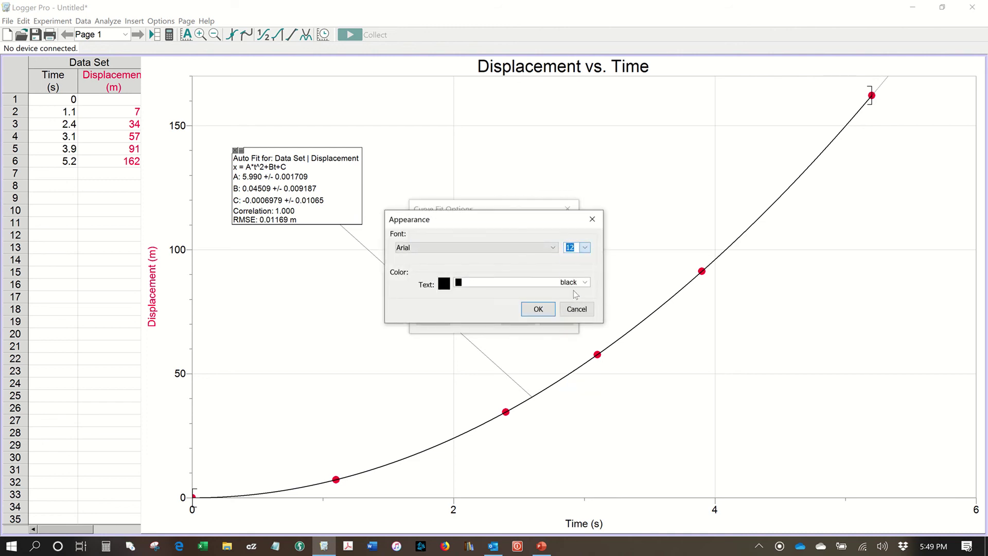
{"action": "left_click", "coordinate": [539, 309]}
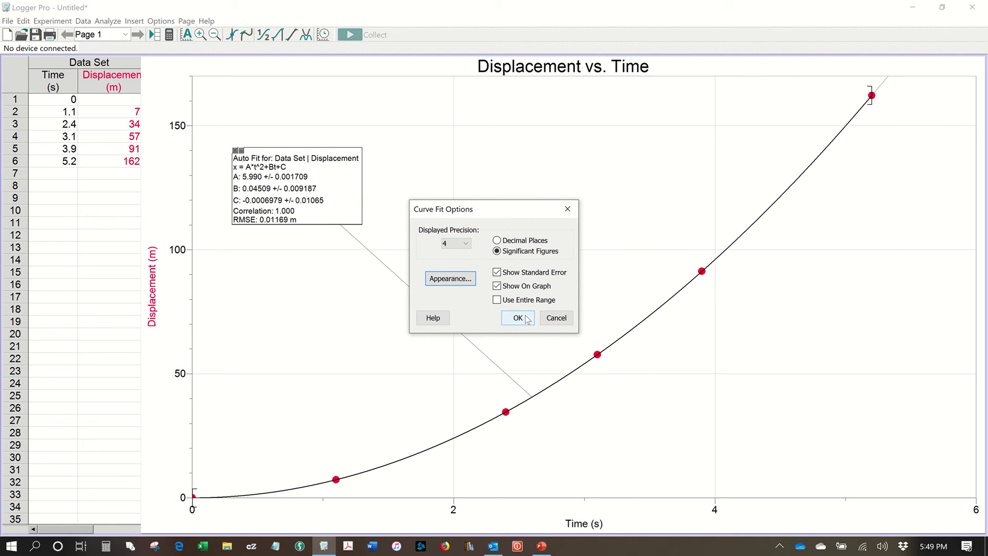
{"action": "left_click", "coordinate": [527, 318]}
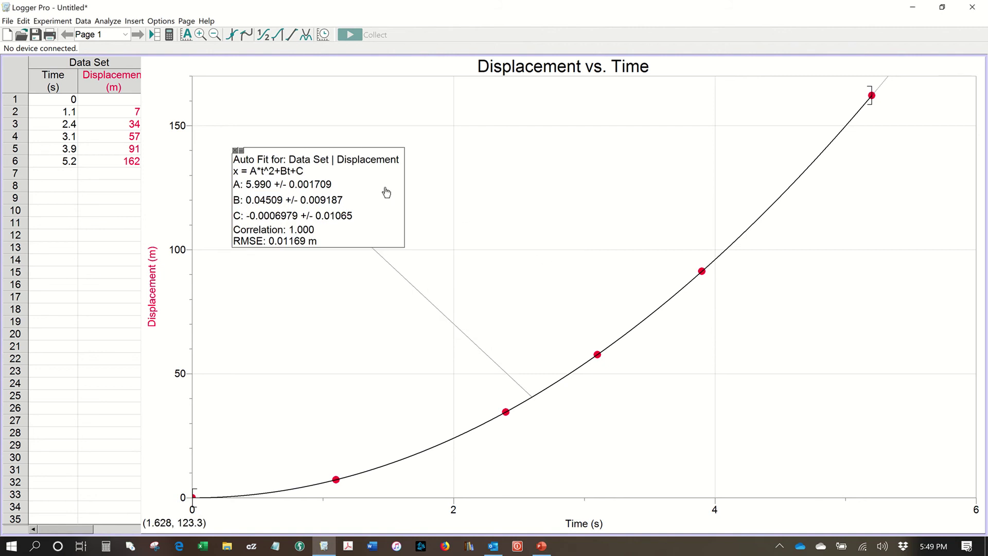
Step: Move the Auto Fit box around and settle it at the graph's upper left, above the fitted curve
{"action": "left_click_drag", "start_coordinate": [378, 191], "coordinate": [505, 187]}
{"action": "mouse_move", "coordinate": [582, 203]}
{"action": "left_mouse_down"}
{"action": "mouse_move", "coordinate": [719, 273]}
{"action": "mouse_move", "coordinate": [800, 360]}
{"action": "mouse_move", "coordinate": [815, 392]}
{"action": "left_mouse_up"}
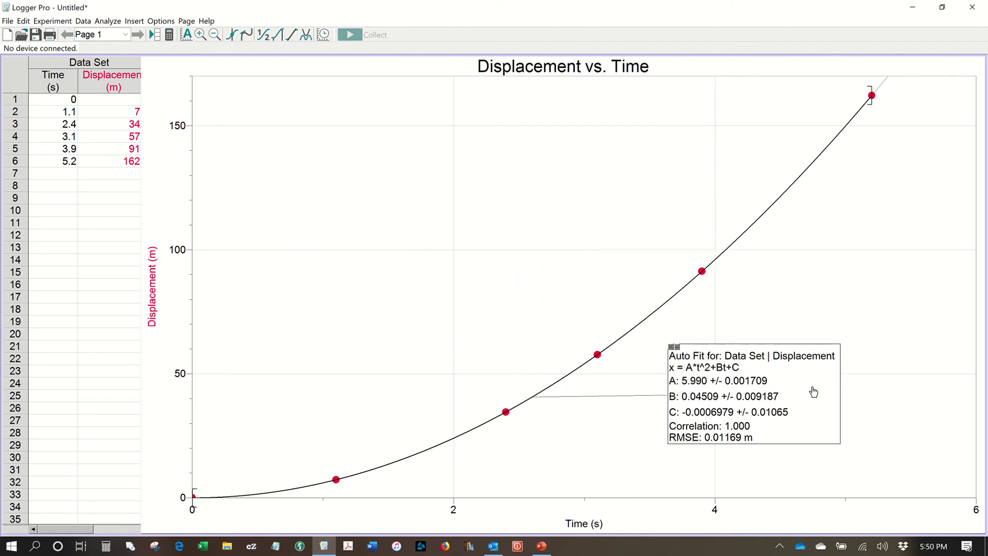
{"action": "mouse_move", "coordinate": [808, 355]}
{"action": "left_mouse_down"}
{"action": "mouse_move", "coordinate": [874, 249]}
{"action": "mouse_move", "coordinate": [535, 124]}
{"action": "mouse_move", "coordinate": [385, 153]}
{"action": "left_mouse_up"}
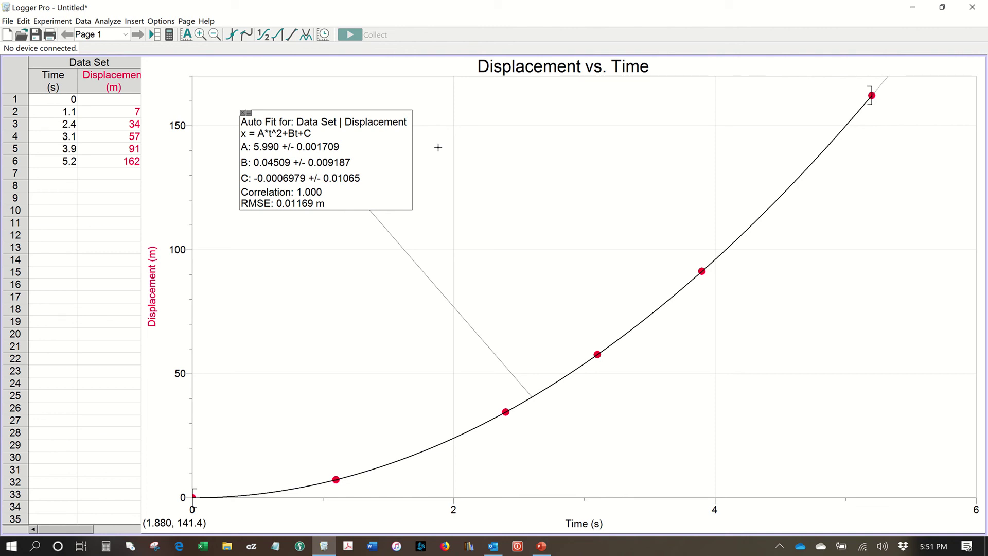
Step: Create Page 2 as a copy of the current page, using Page > Add Page with Copy Current Page
{"action": "left_click", "coordinate": [187, 21]}
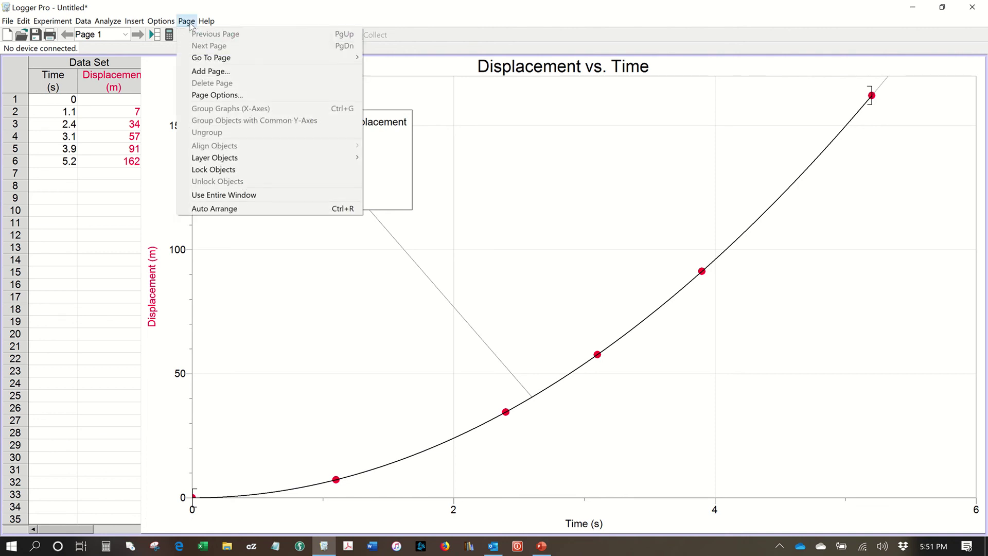
{"action": "left_click", "coordinate": [207, 72]}
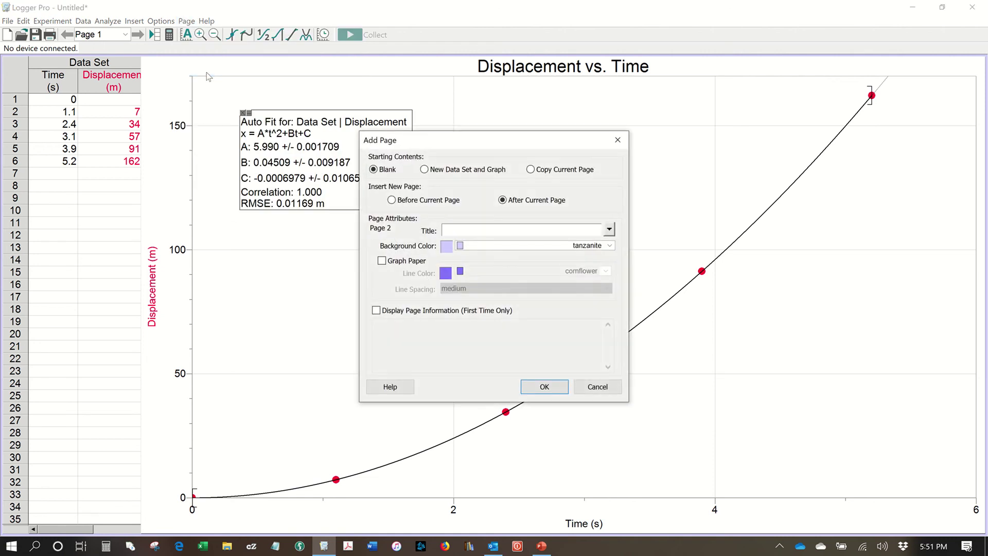
{"action": "left_click", "coordinate": [530, 169]}
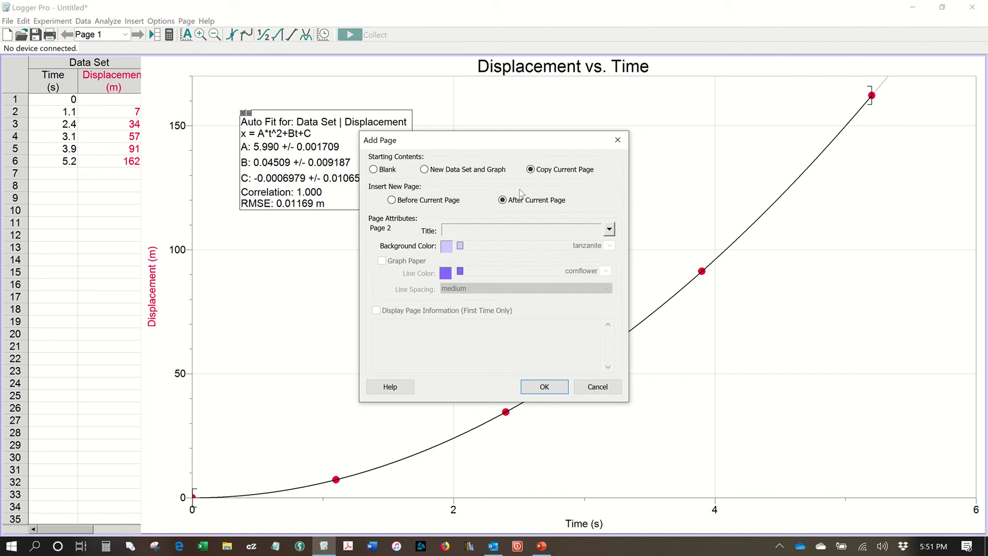
{"action": "left_click", "coordinate": [544, 387]}
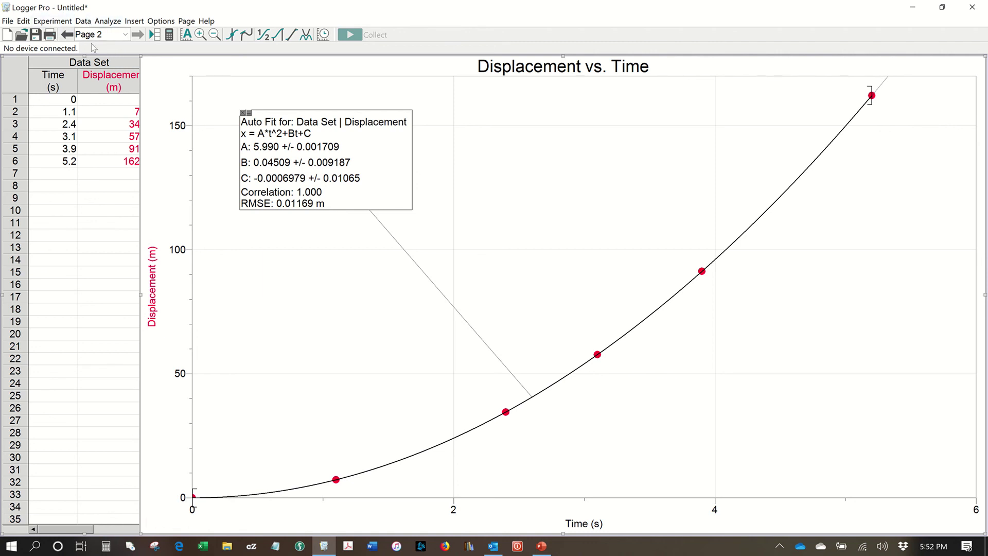
Step: Compare Page 1 and Page 2, then close the quadratic fit's Auto Fit box on Page 2
{"action": "left_click", "coordinate": [67, 35]}
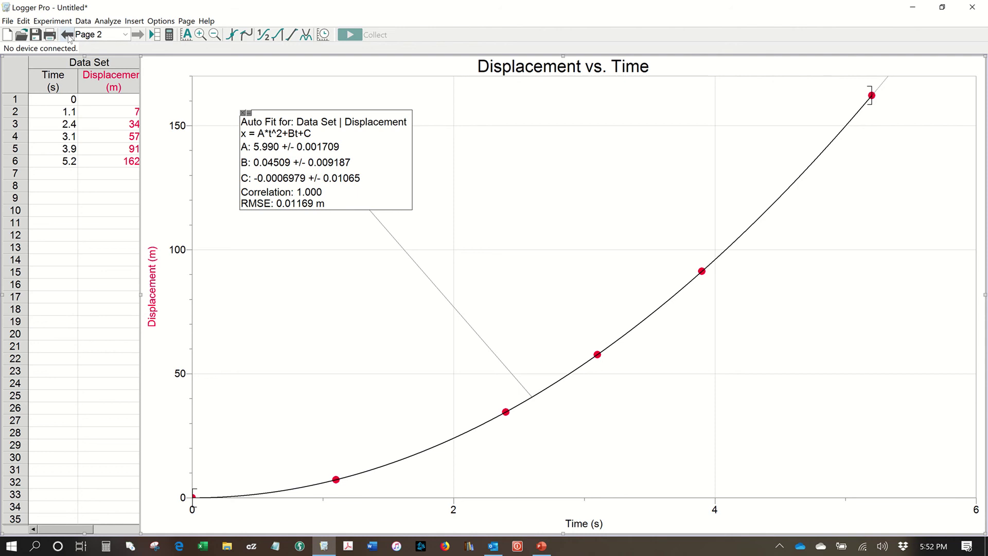
{"action": "left_click", "coordinate": [135, 36]}
{"action": "left_click", "coordinate": [136, 36]}
{"action": "left_click", "coordinate": [138, 37]}
{"action": "left_click", "coordinate": [242, 113]}
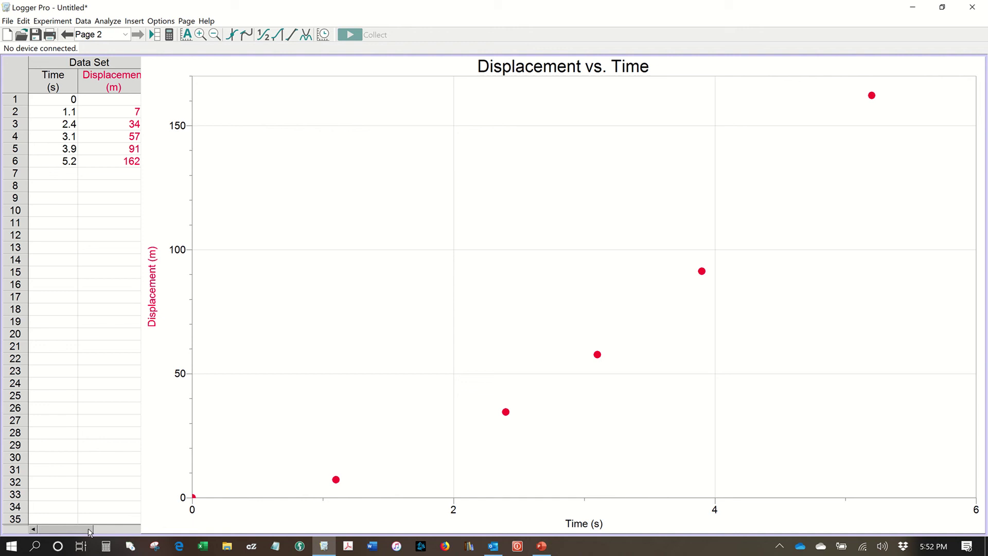
{"action": "left_click_drag", "start_coordinate": [89, 531], "coordinate": [130, 532]}
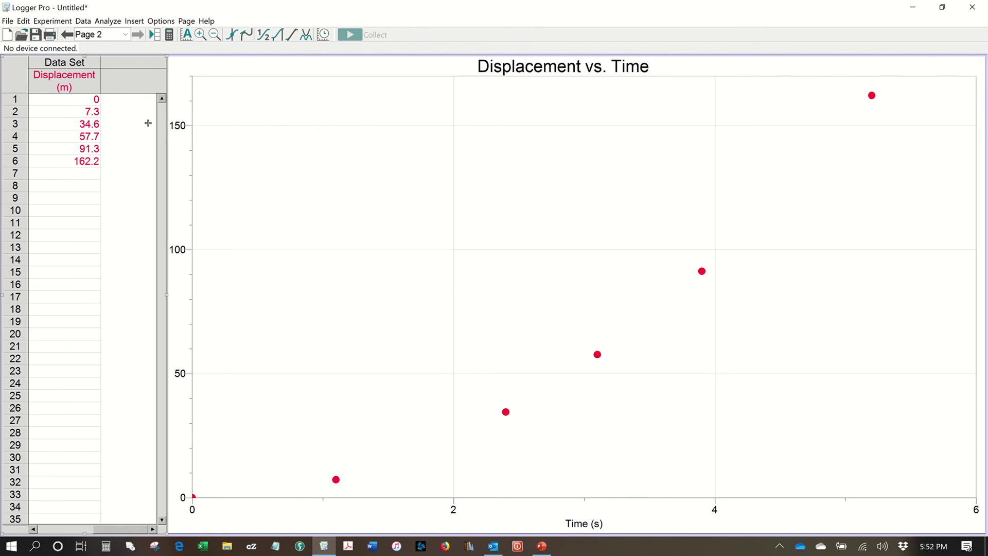
{"action": "left_click", "coordinate": [85, 23]}
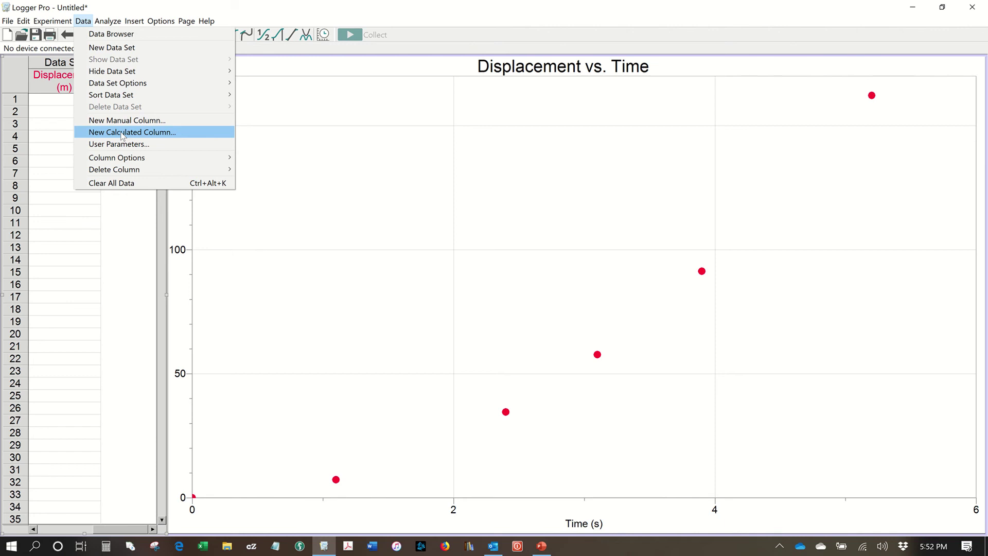
Step: Start a new calculated column named Time² with a superscript 2
{"action": "left_click", "coordinate": [123, 132]}
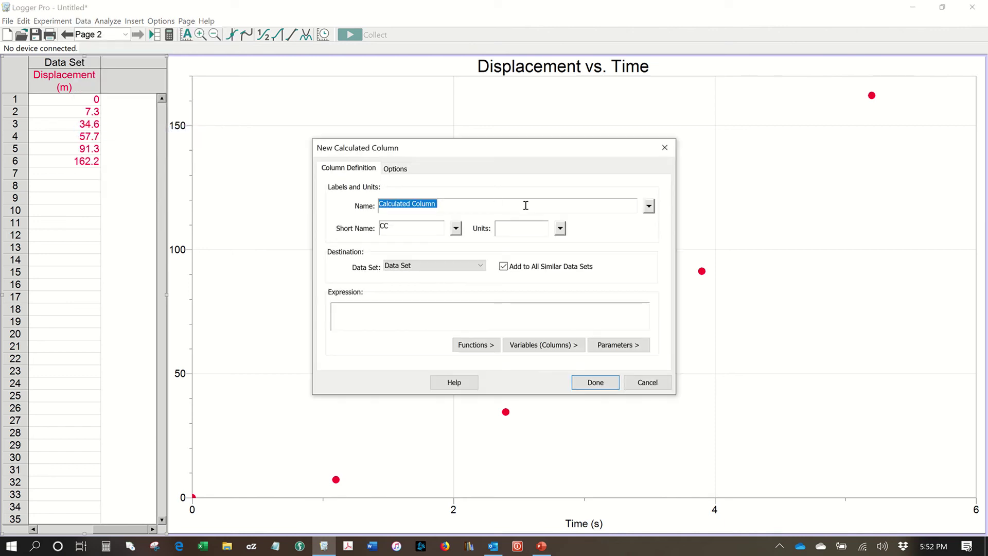
{"action": "type", "text": "Time"}
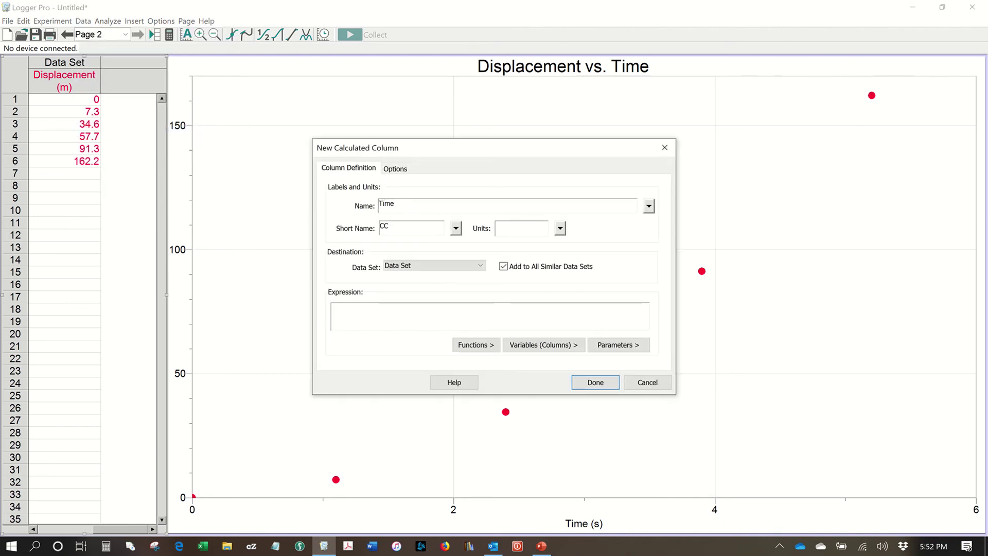
{"action": "left_click", "coordinate": [648, 206]}
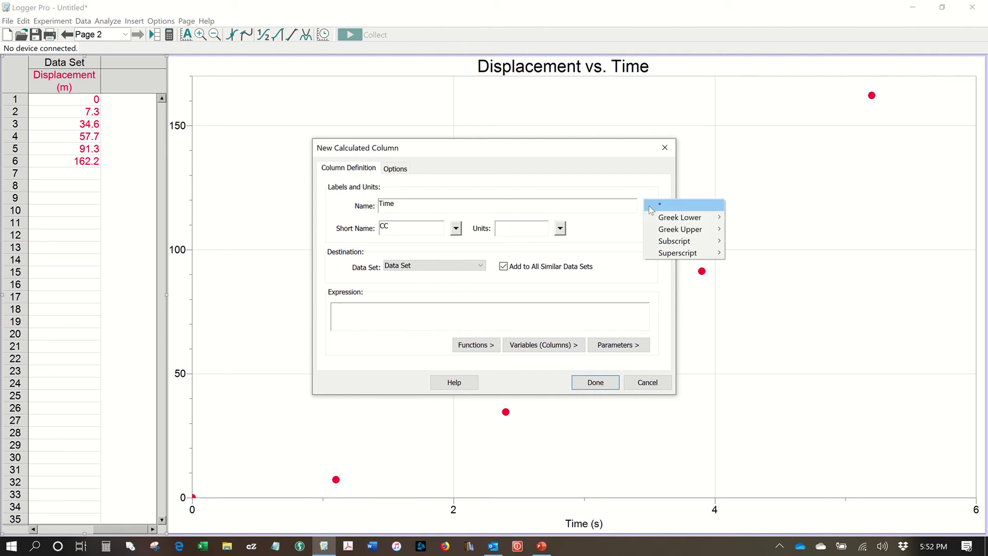
{"action": "mouse_move", "coordinate": [668, 253]}
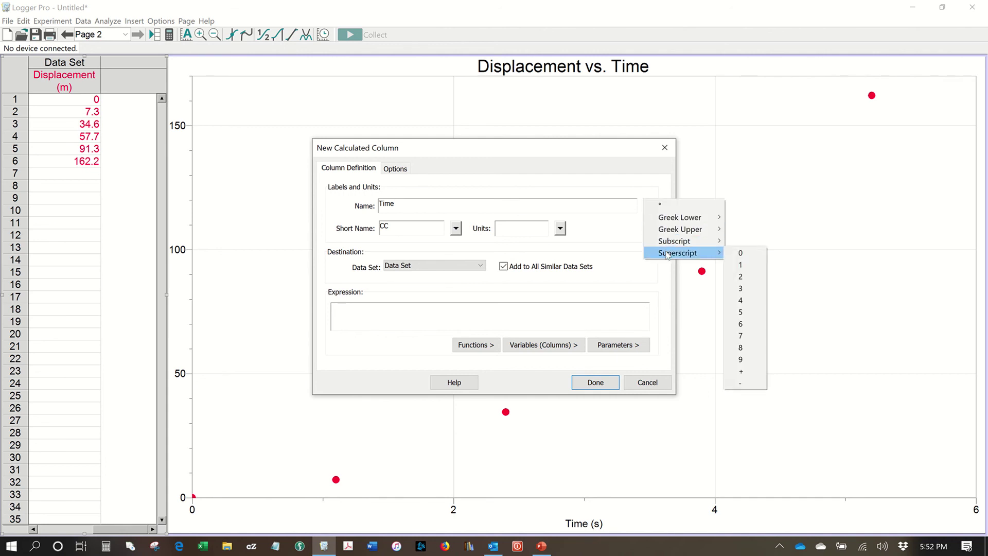
{"action": "left_click", "coordinate": [748, 264]}
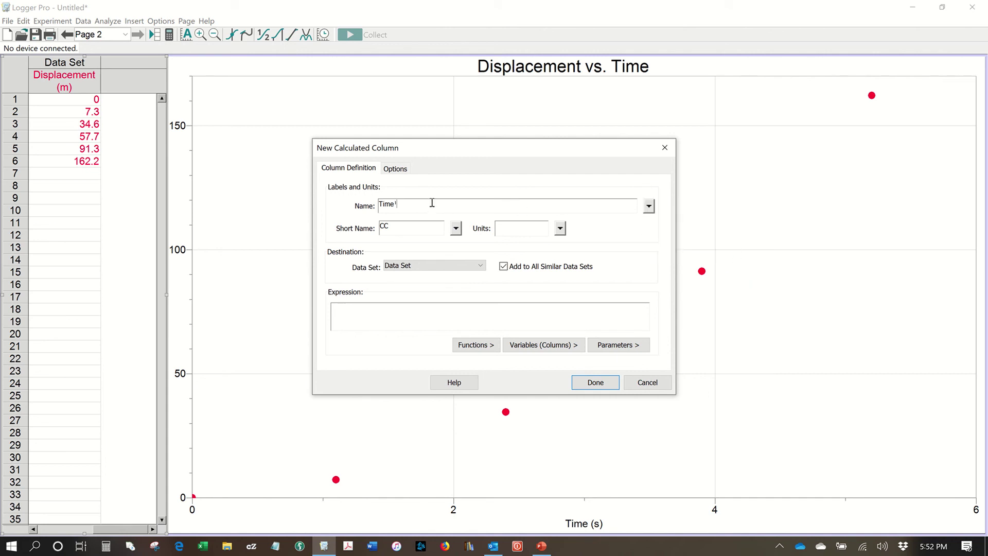
{"action": "key", "text": "BackSpace"}
{"action": "left_click", "coordinate": [648, 207]}
{"action": "mouse_move", "coordinate": [679, 253]}
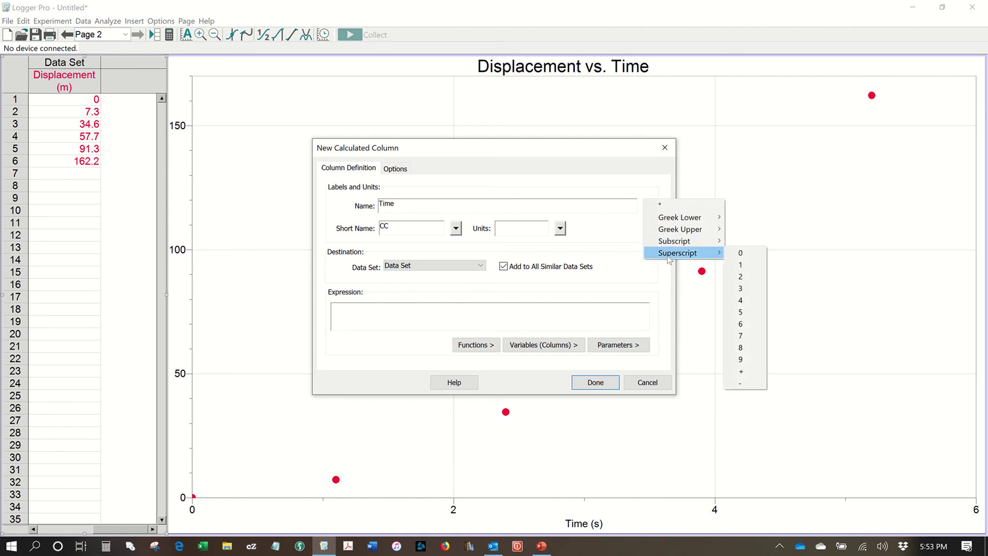
{"action": "left_click", "coordinate": [739, 277]}
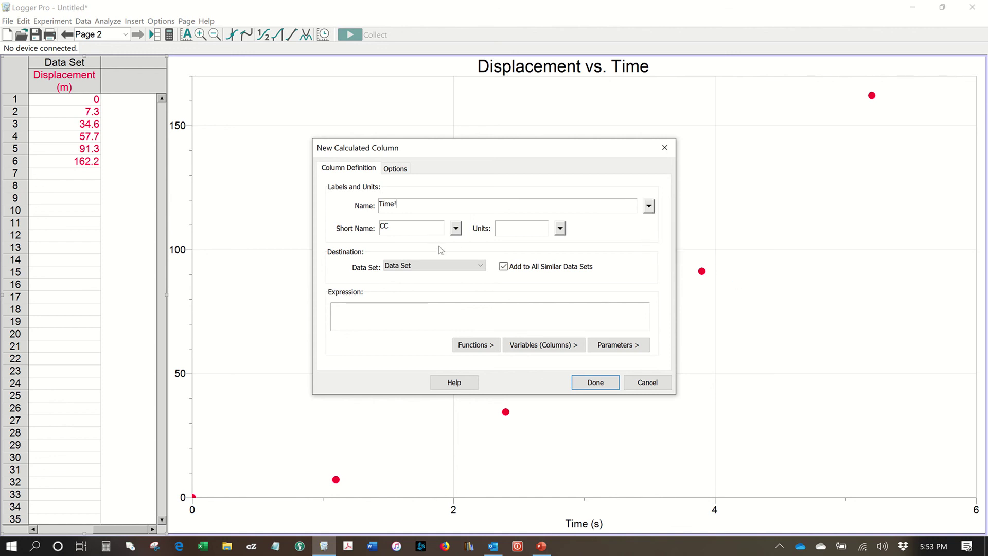
Step: Replace the short name CC with t², and set the units to s²
{"action": "double_click", "coordinate": [389, 227]}
{"action": "type", "text": "t"}
{"action": "left_click", "coordinate": [456, 229]}
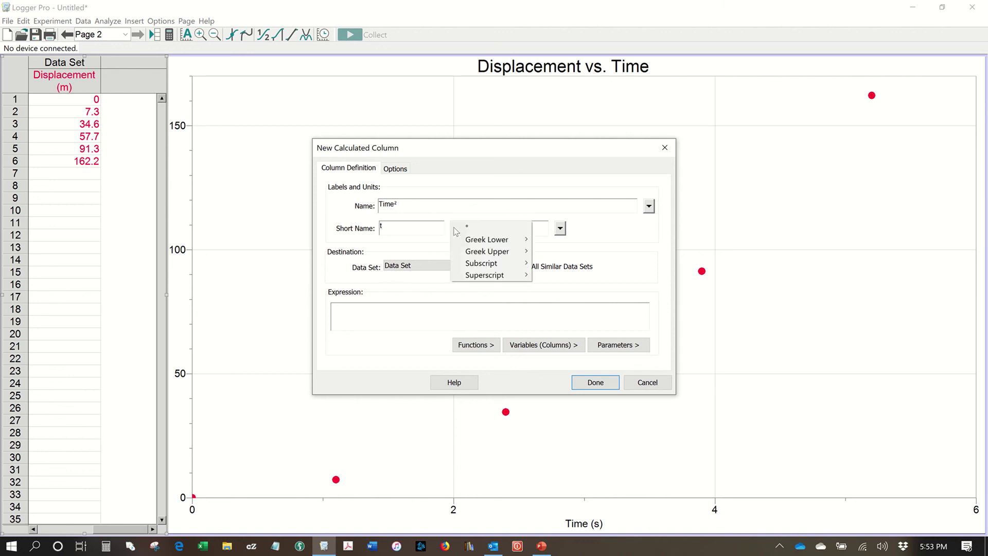
{"action": "mouse_move", "coordinate": [493, 275]}
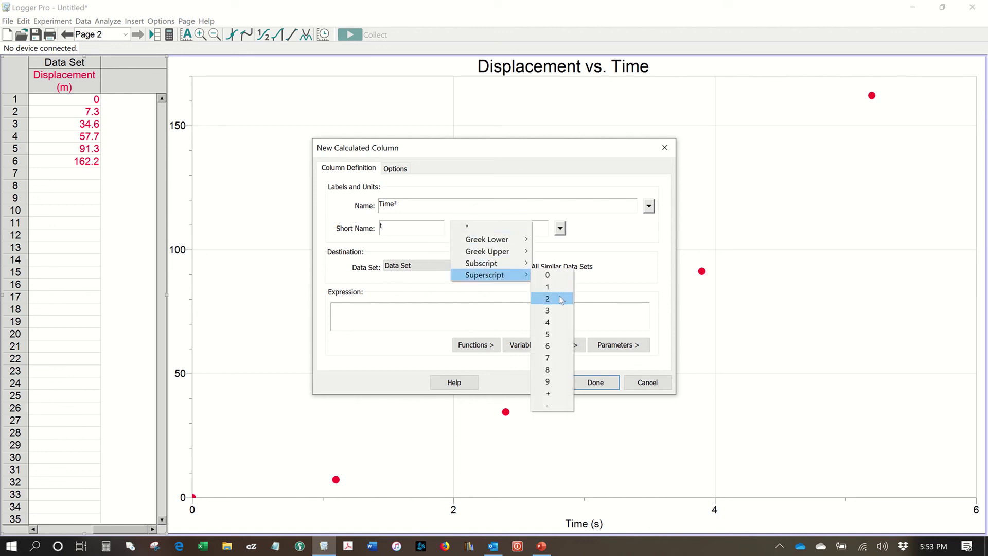
{"action": "left_click", "coordinate": [560, 300]}
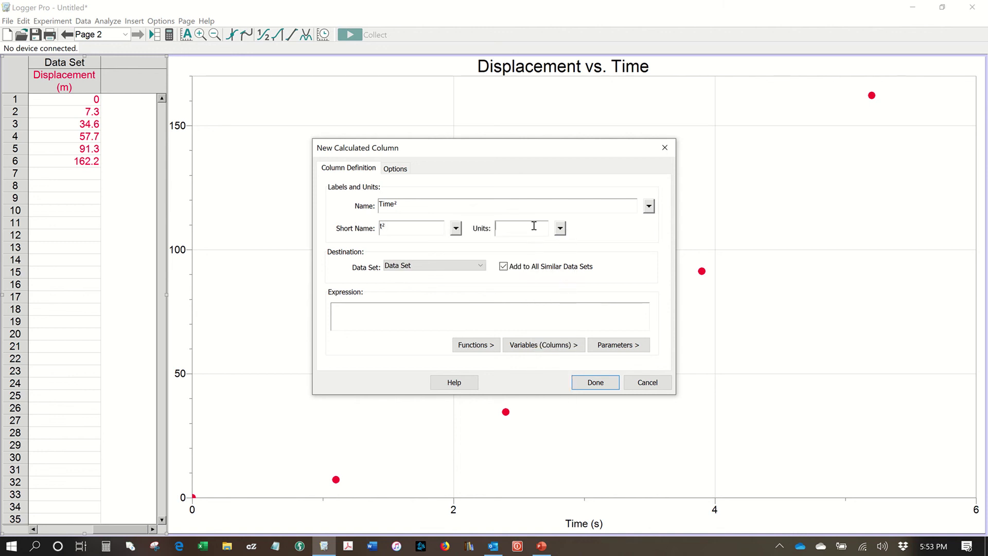
{"action": "type", "text": "s"}
{"action": "left_click", "coordinate": [560, 231]}
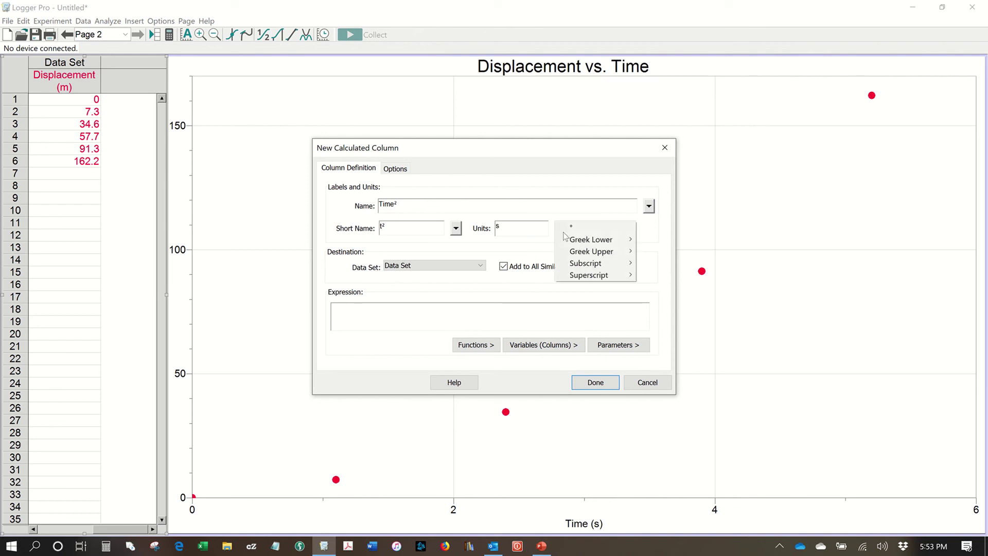
{"action": "mouse_move", "coordinate": [597, 274]}
{"action": "left_click", "coordinate": [651, 300]}
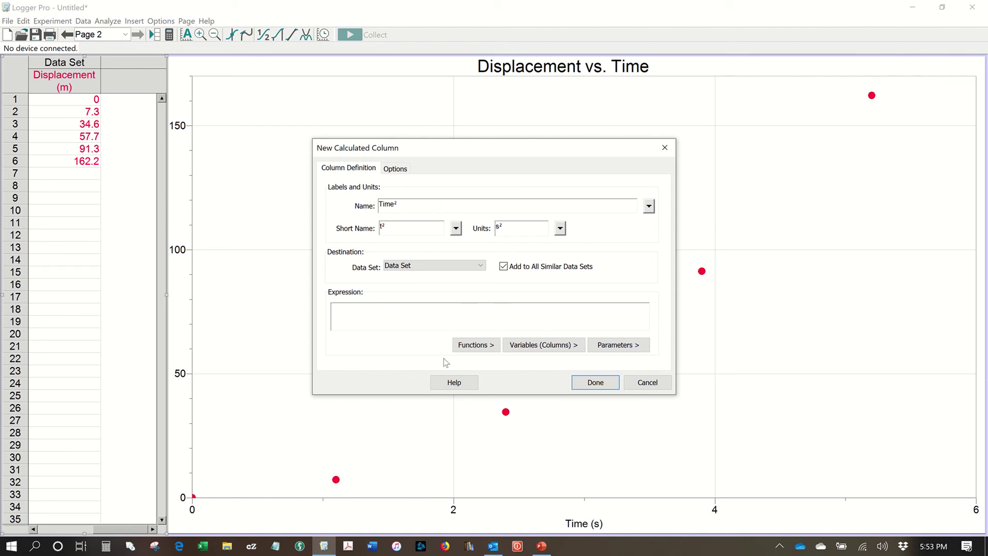
Step: Build the expression "Time"^2 by inserting the Time column and adding ^2
{"action": "left_click", "coordinate": [473, 345]}
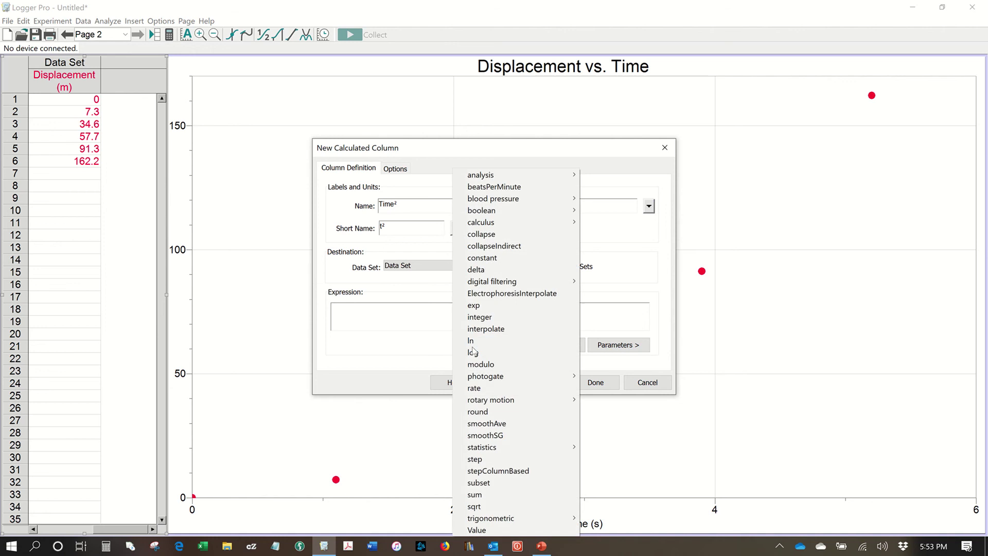
{"action": "left_click", "coordinate": [418, 317]}
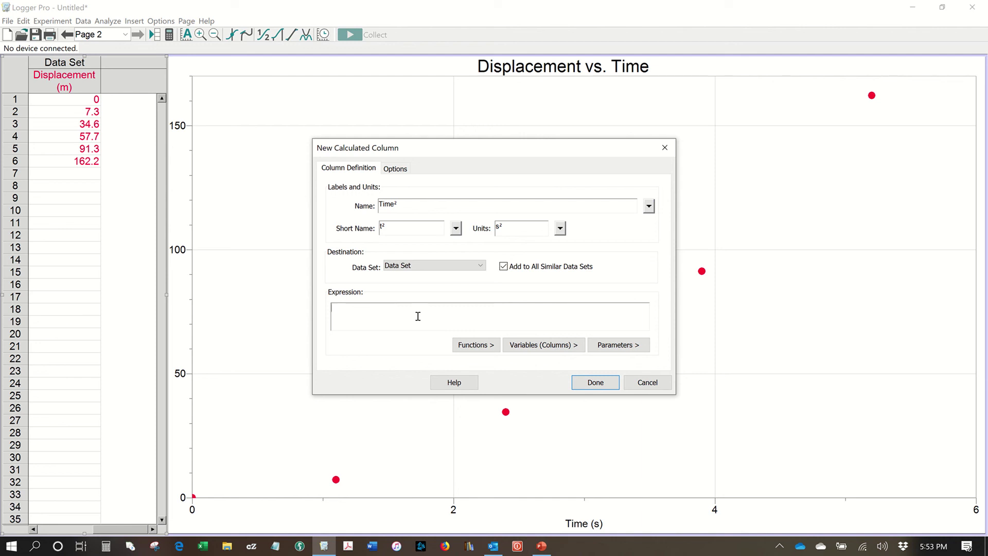
{"action": "left_click", "coordinate": [553, 351]}
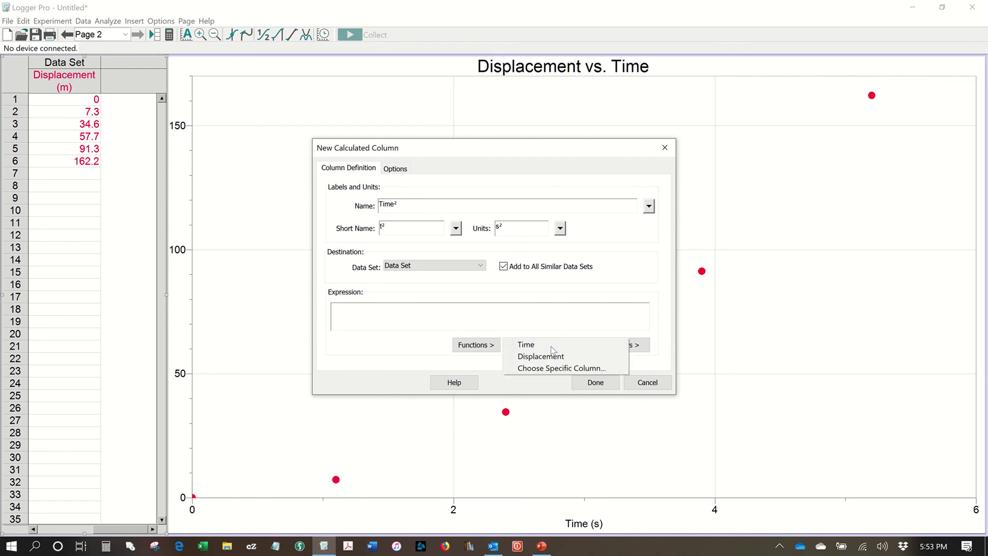
{"action": "left_click", "coordinate": [527, 344]}
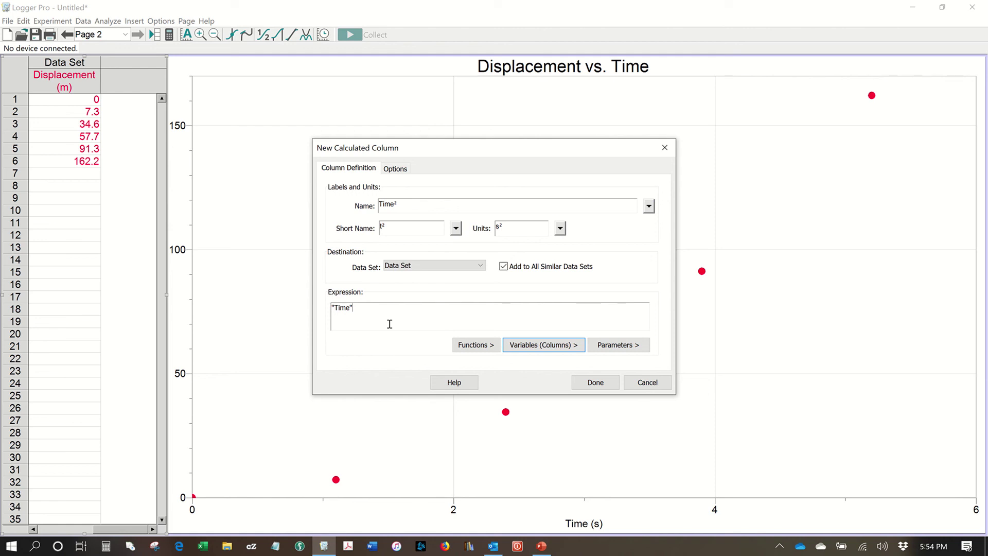
{"action": "type", "text": "^2"}
Step: Create the Time² column and switch the graph's x-axis from Time to Time²
{"action": "left_click", "coordinate": [585, 384]}
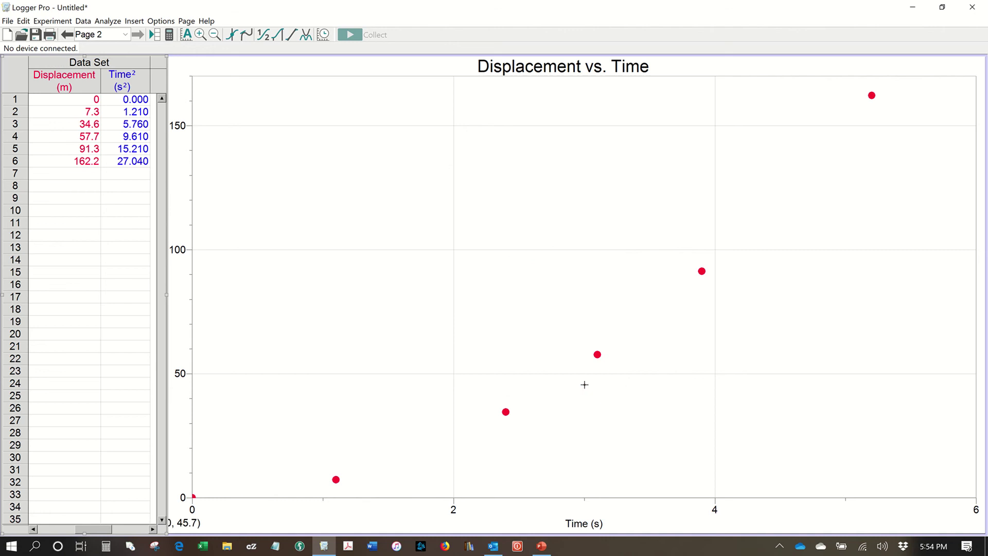
{"action": "left_click", "coordinate": [587, 524]}
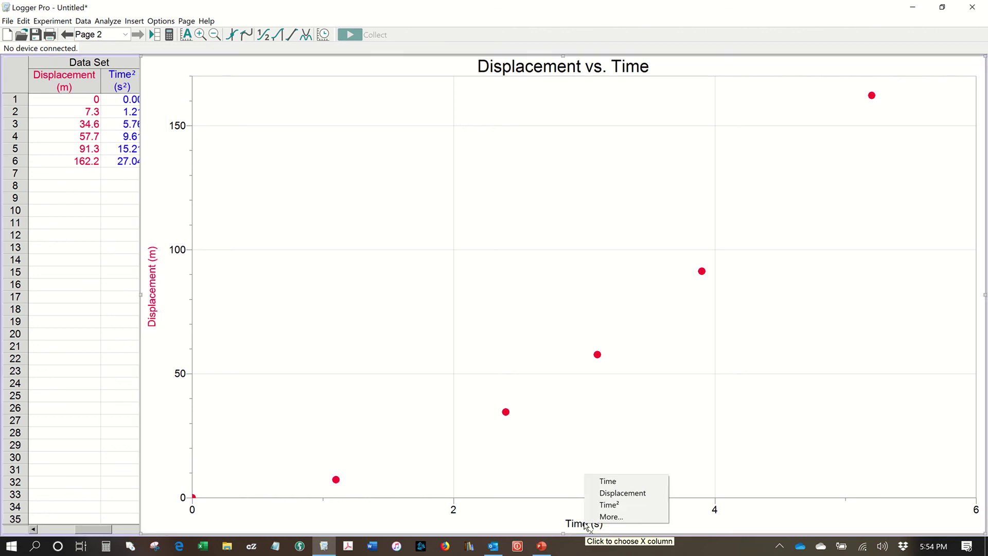
{"action": "left_click", "coordinate": [607, 505]}
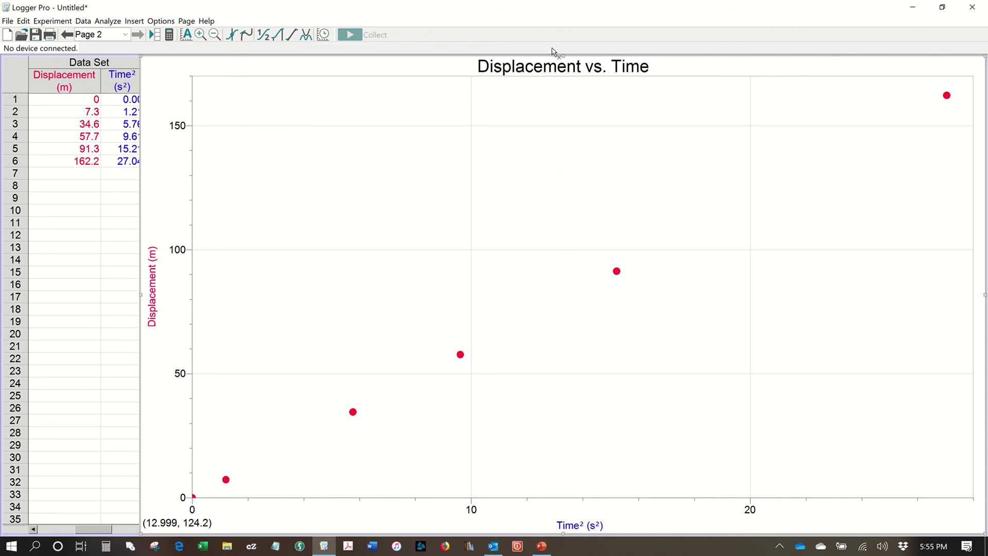
Step: Append a superscript 2 to the graph title so it reads Displacement vs. Time²
{"action": "double_click", "coordinate": [532, 132]}
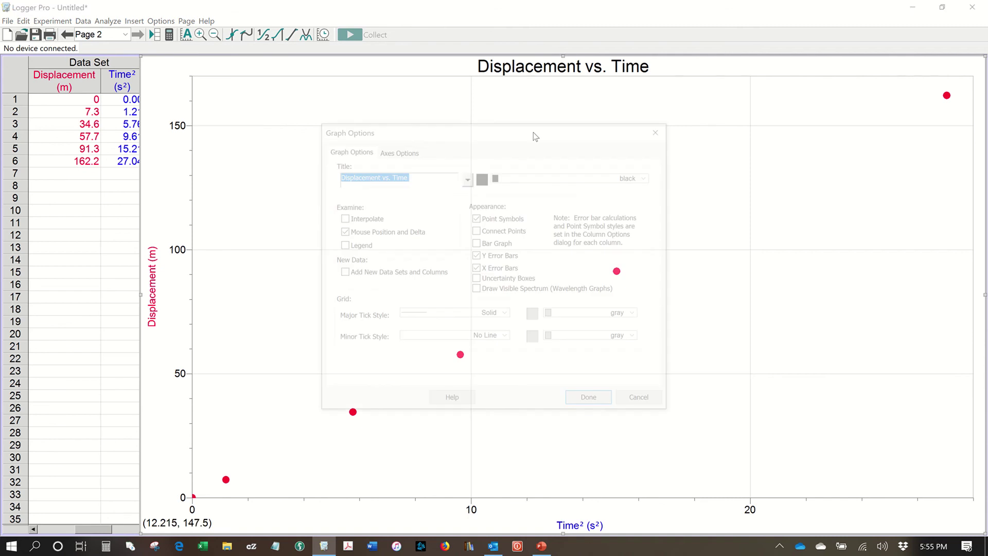
{"action": "left_click", "coordinate": [412, 176]}
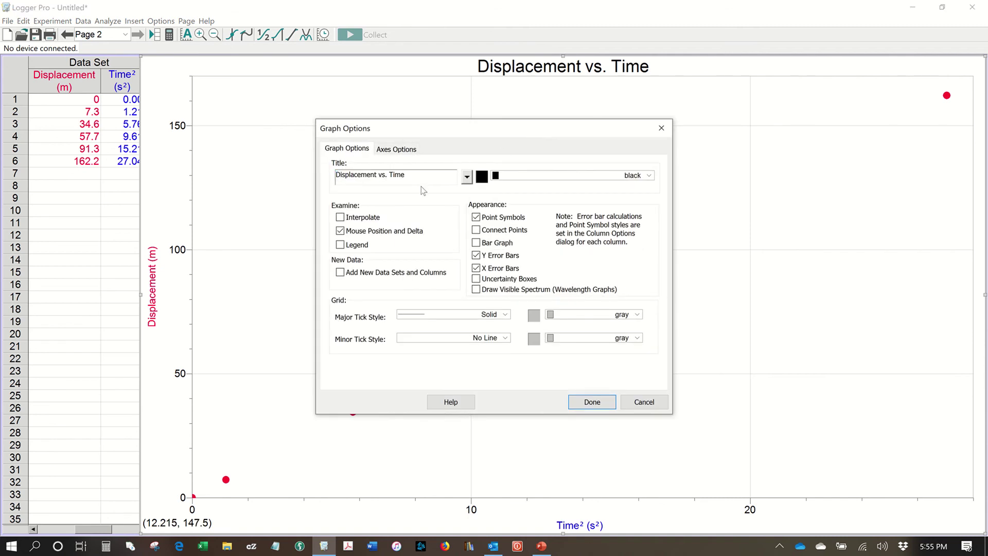
{"action": "left_click", "coordinate": [466, 177]}
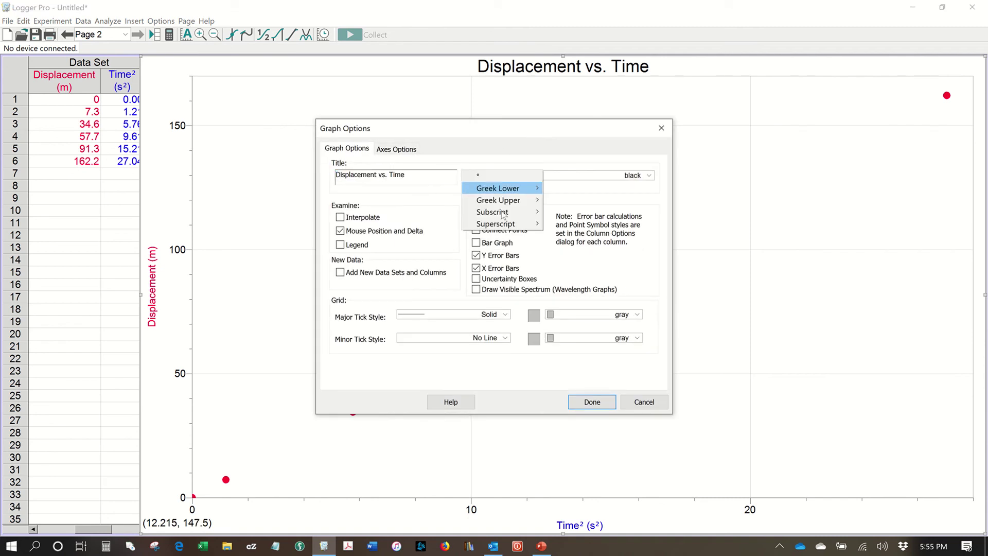
{"action": "mouse_move", "coordinate": [518, 232]}
{"action": "left_click", "coordinate": [562, 246]}
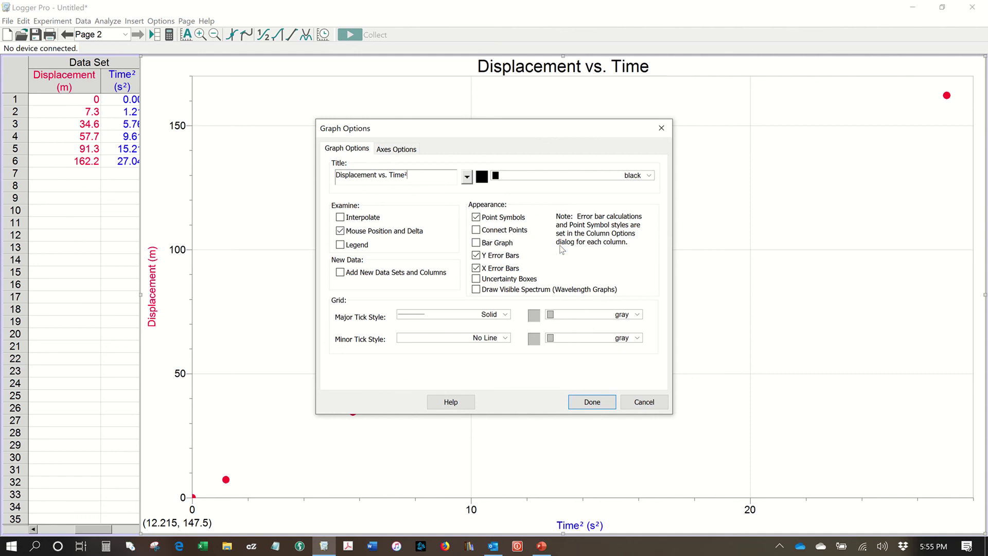
{"action": "left_click", "coordinate": [592, 402]}
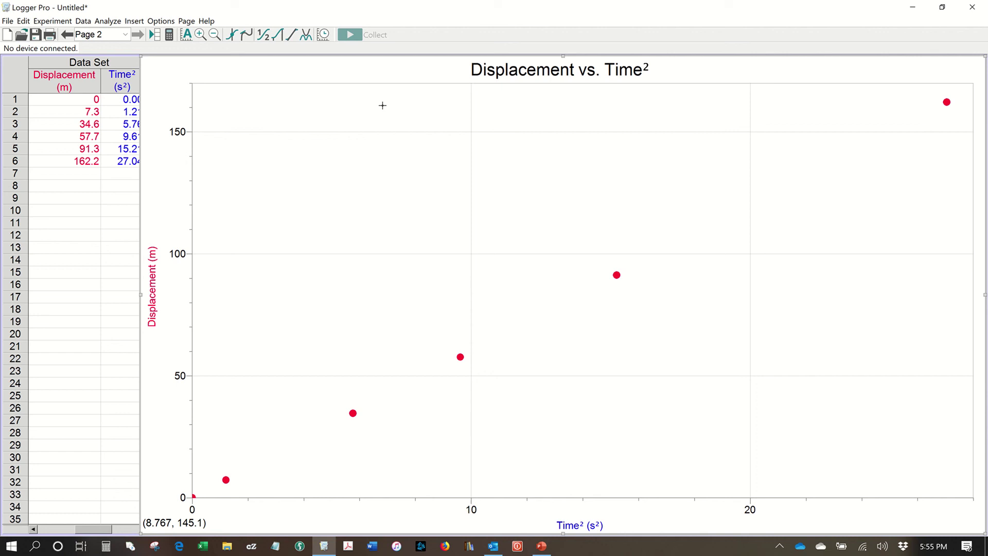
Step: Add a linear fit to the Displacement vs. Time² data and make the fit box text 12 pt
{"action": "left_click", "coordinate": [292, 35]}
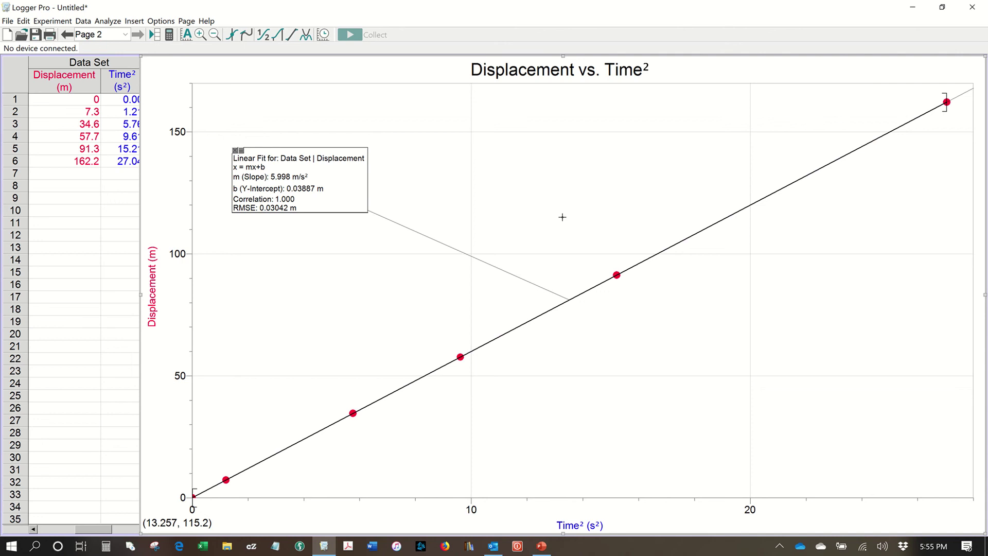
{"action": "double_click", "coordinate": [342, 182]}
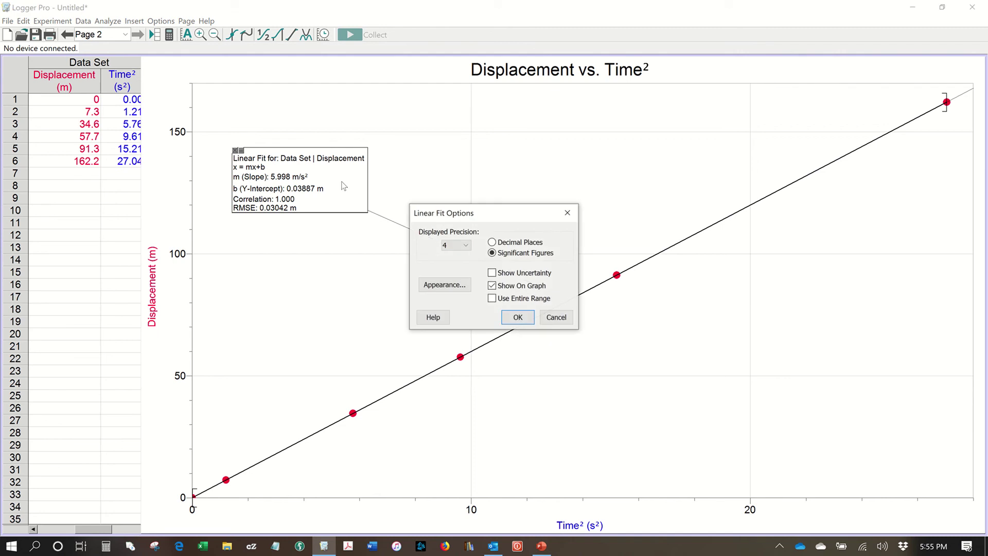
{"action": "left_click", "coordinate": [442, 285]}
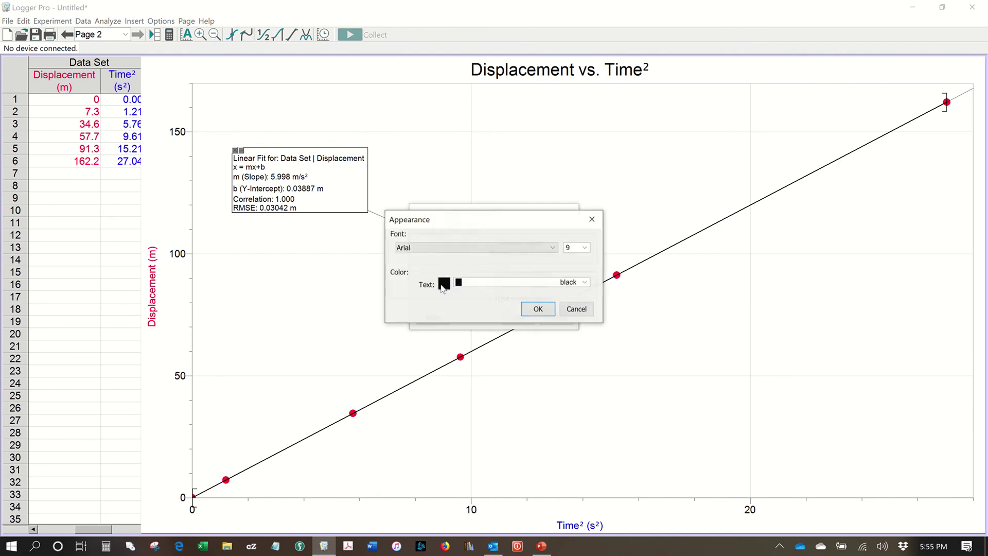
{"action": "left_click", "coordinate": [585, 248]}
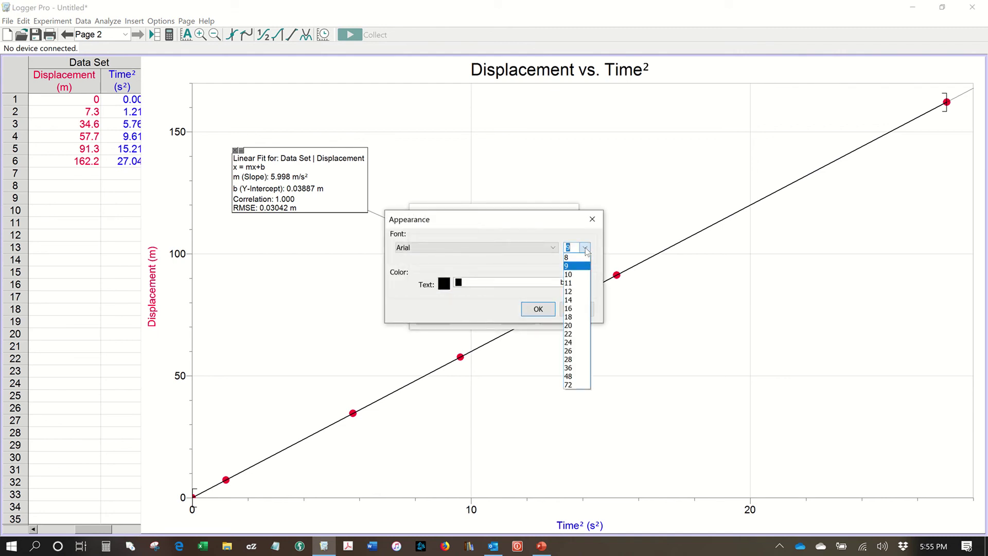
{"action": "left_click", "coordinate": [576, 291]}
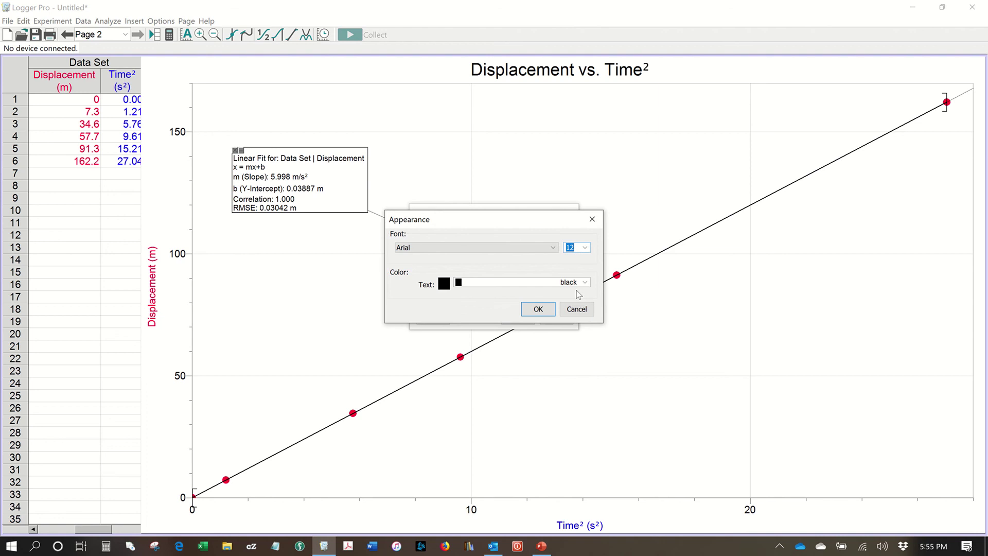
{"action": "left_click", "coordinate": [538, 309]}
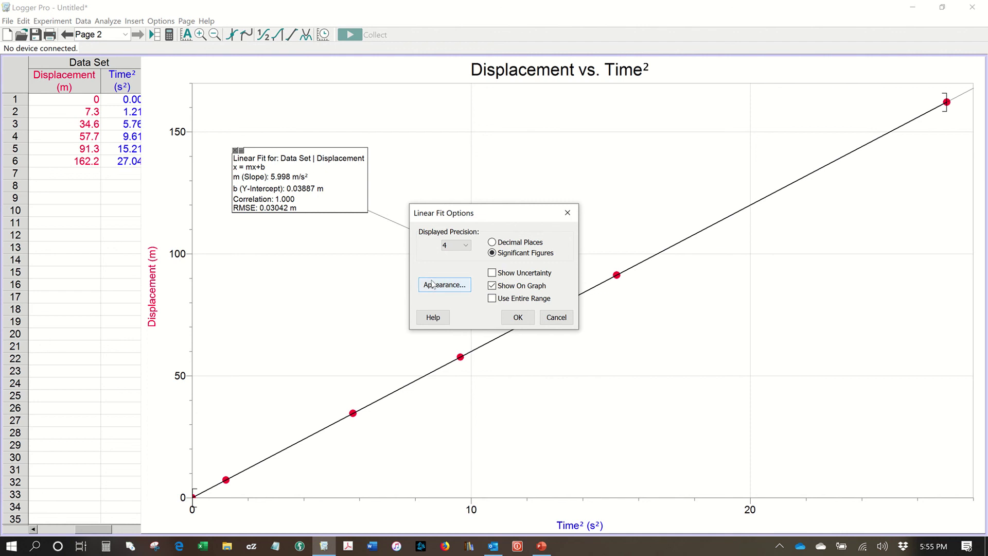
{"action": "left_click", "coordinate": [518, 317]}
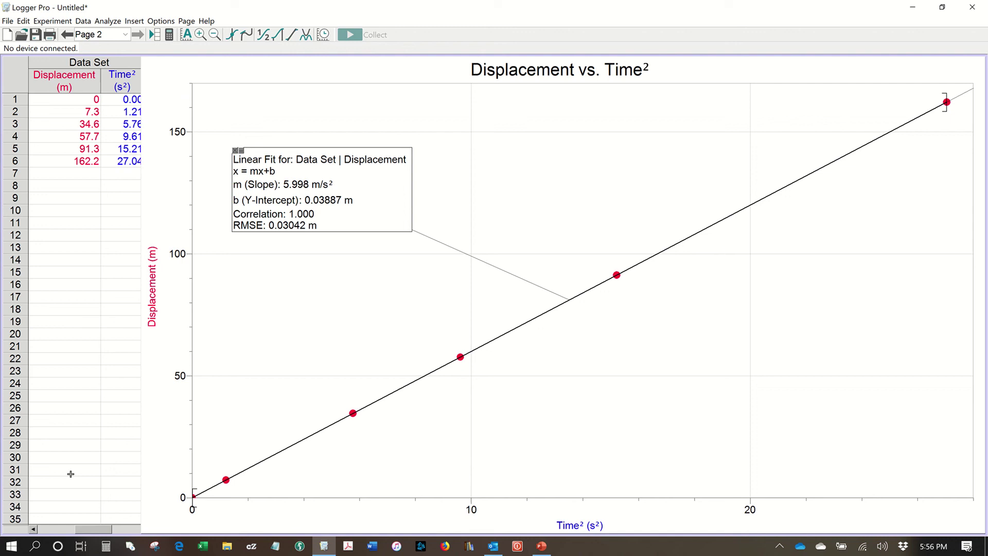
Step: Drag the splitter between the table and graph to resize the table pane
{"action": "left_click_drag", "start_coordinate": [81, 531], "coordinate": [46, 530]}
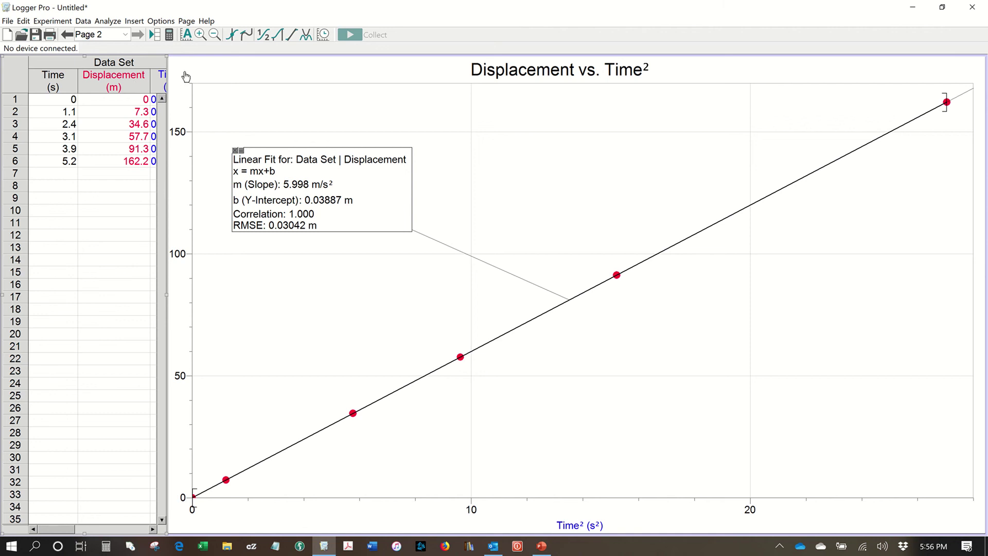
Step: Auto-arrange Page 2 so the table fully shows the Time, Displacement and Time² columns
{"action": "left_click", "coordinate": [186, 21]}
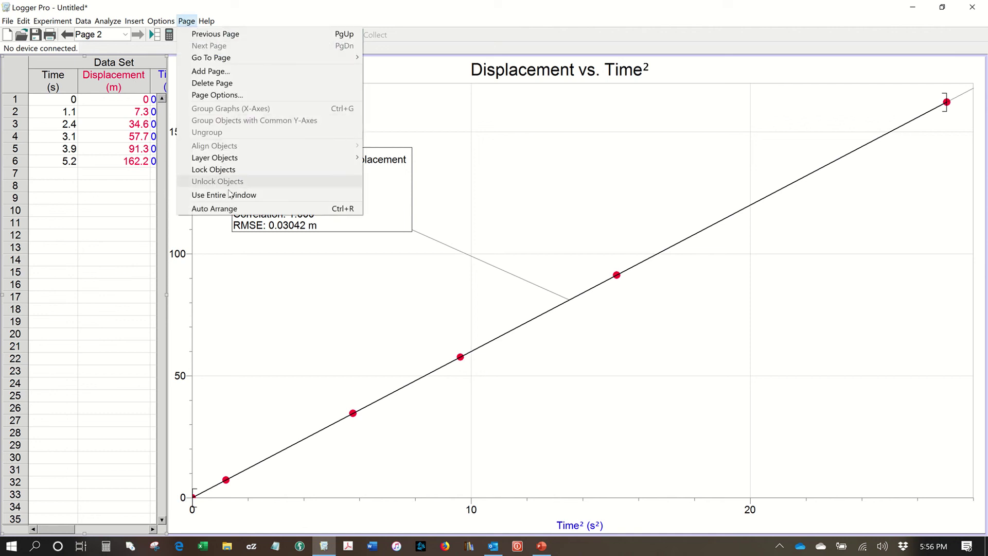
{"action": "left_click", "coordinate": [229, 208]}
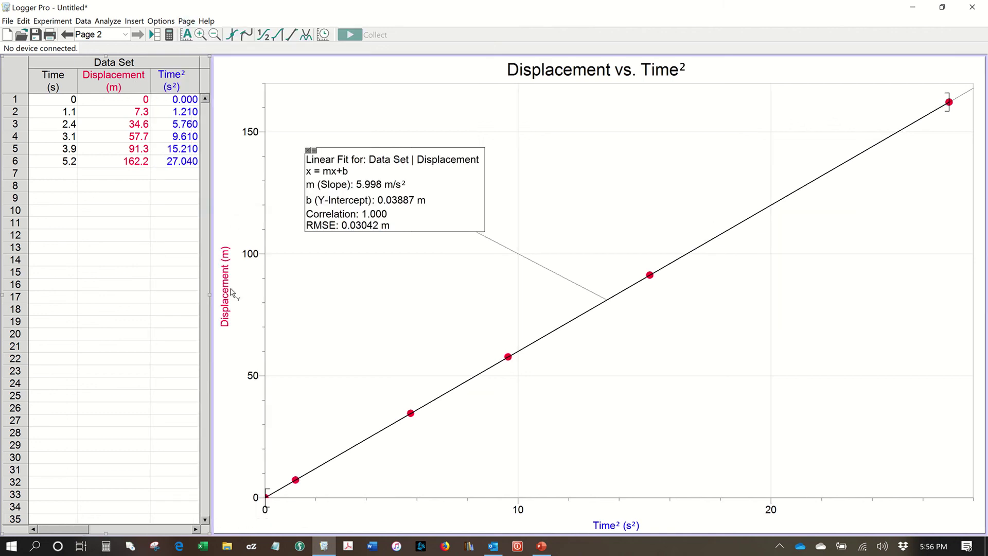